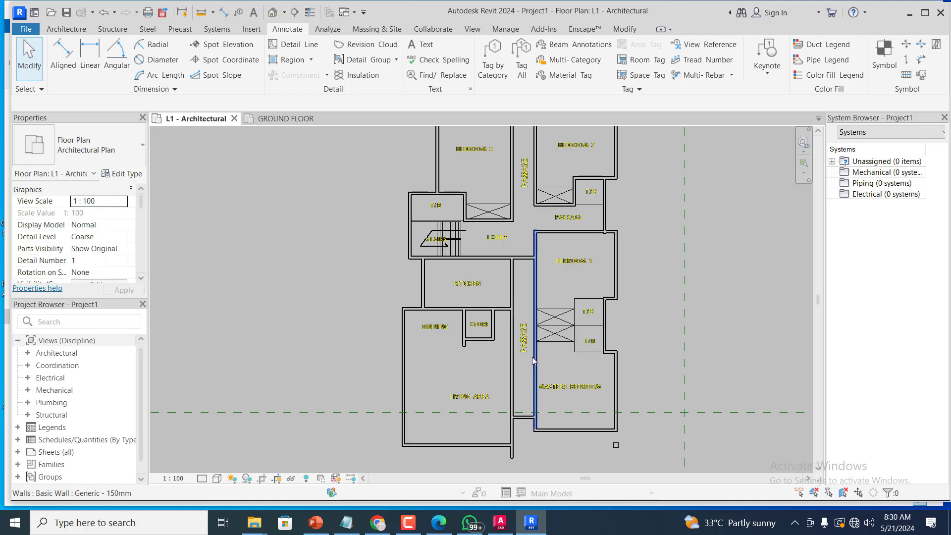
Open LANDLORD.rvt from the recent documents and bring up its GROUND FLOOR plan
scroll(367, 247, down, 1)
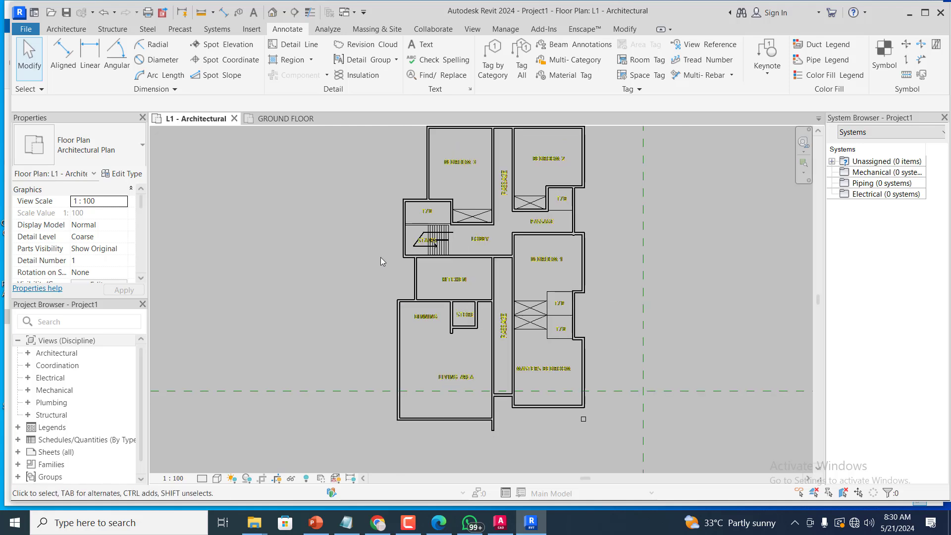
scroll(312, 276, down, 2)
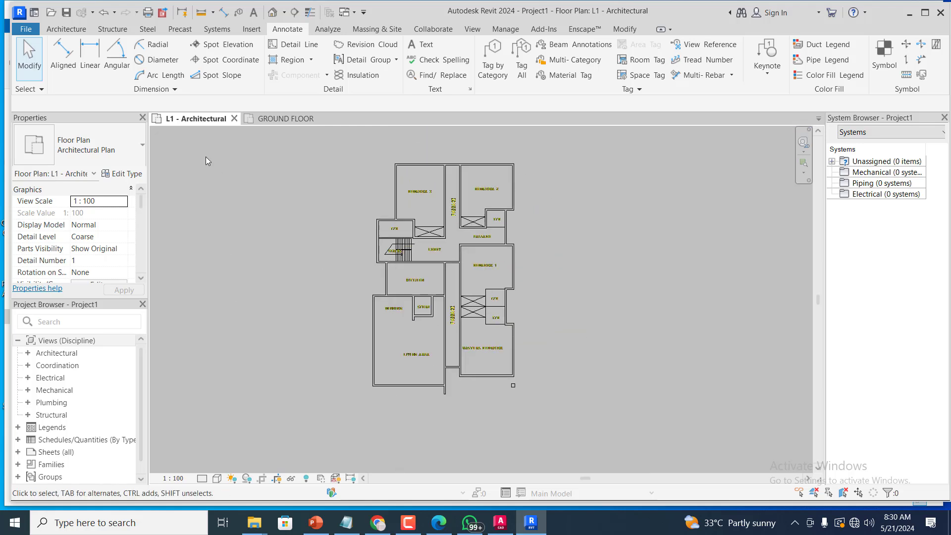
click(25, 30)
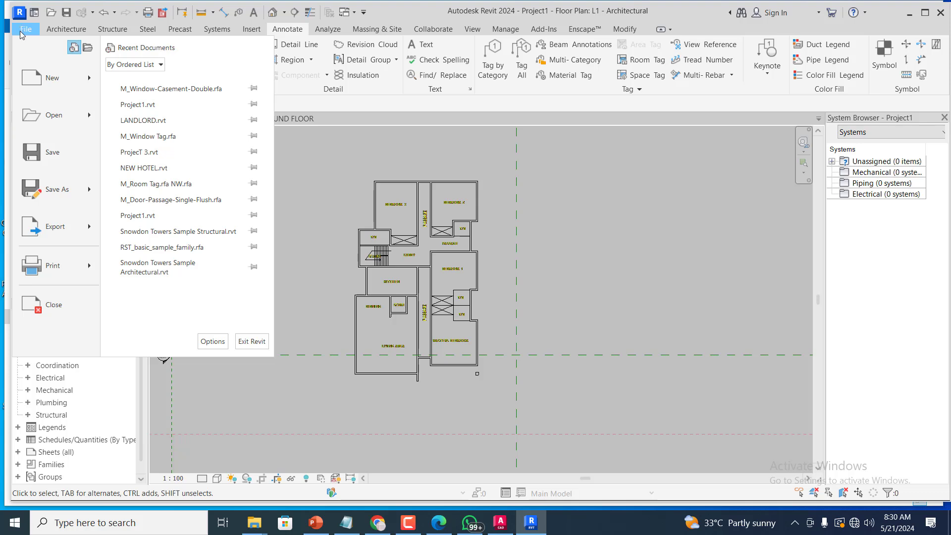
mouse_move(77, 117)
click(171, 120)
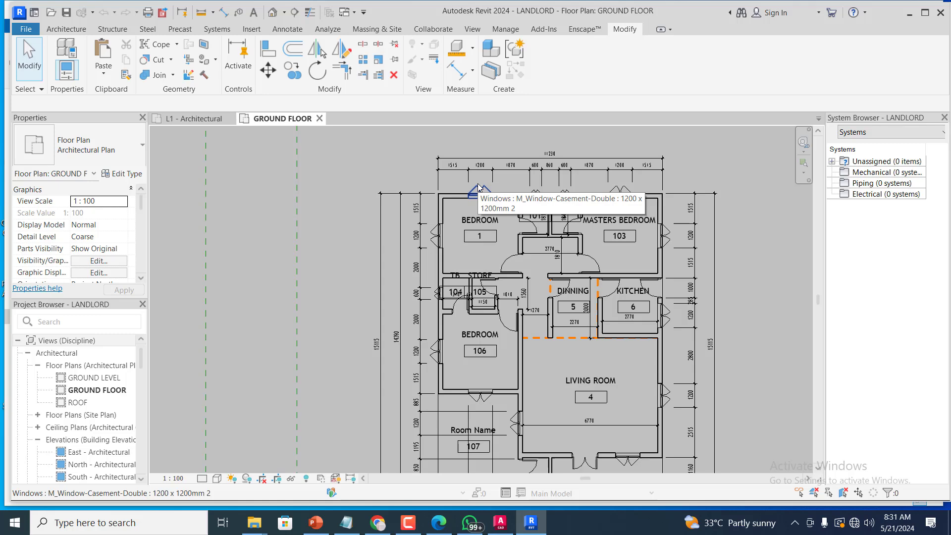
scroll(518, 184, up, 1)
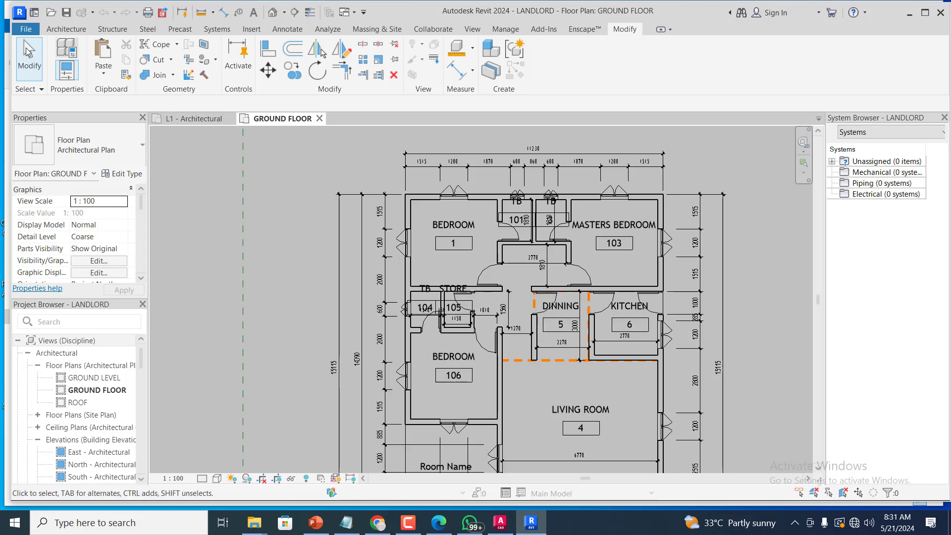
Start placing a door in the LANDLORD project and examine the door families and sizes it has loaded
click(64, 29)
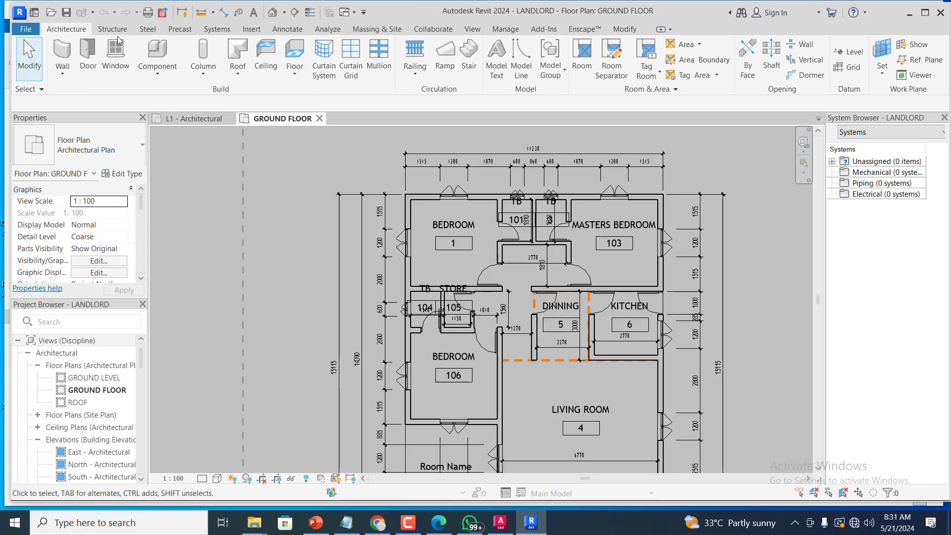
click(63, 73)
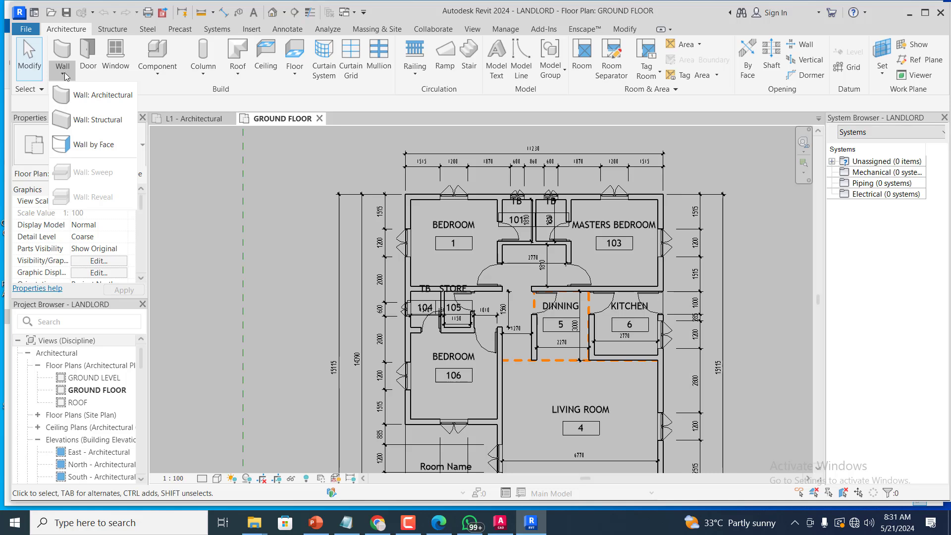
click(72, 74)
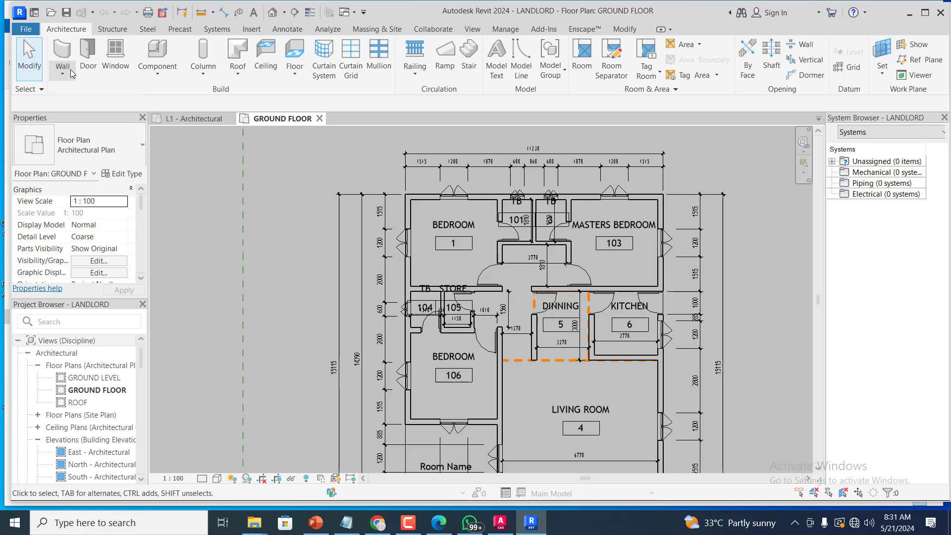
click(142, 147)
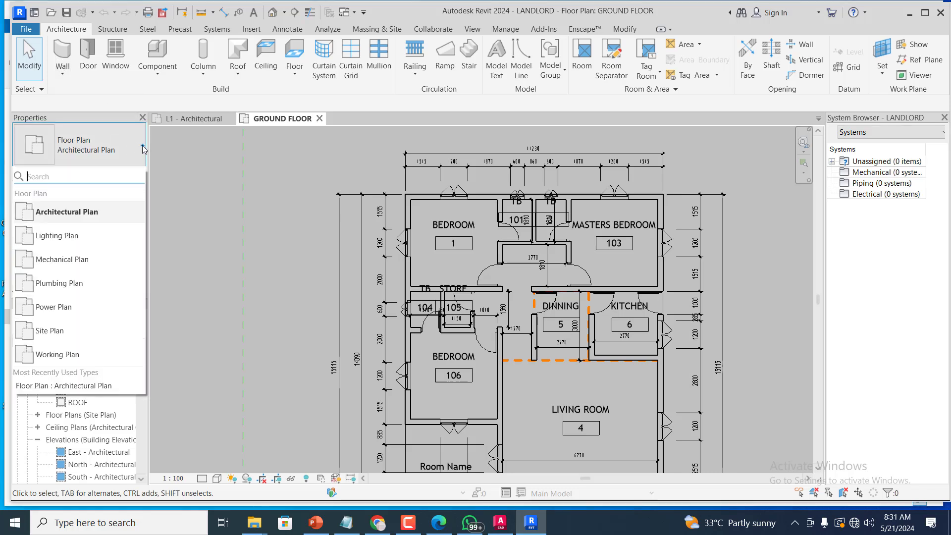
click(174, 107)
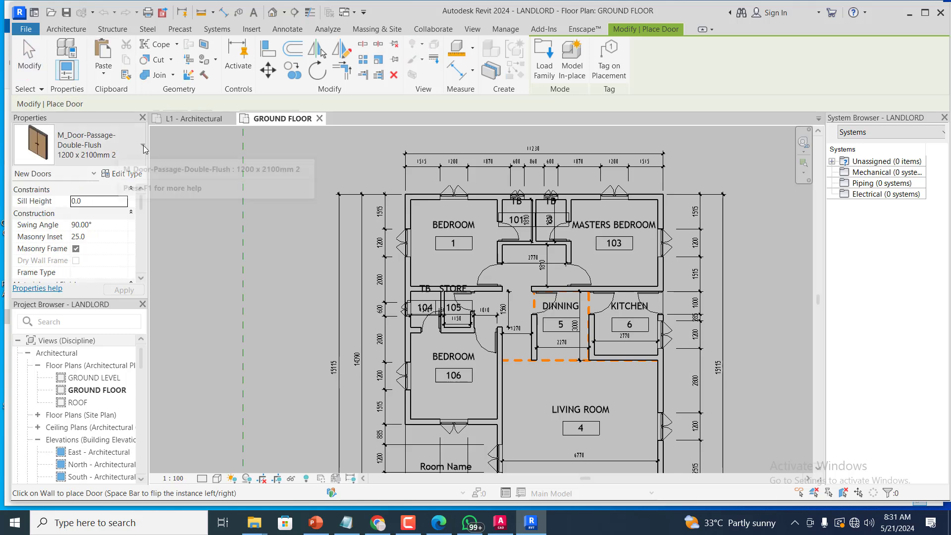
click(143, 145)
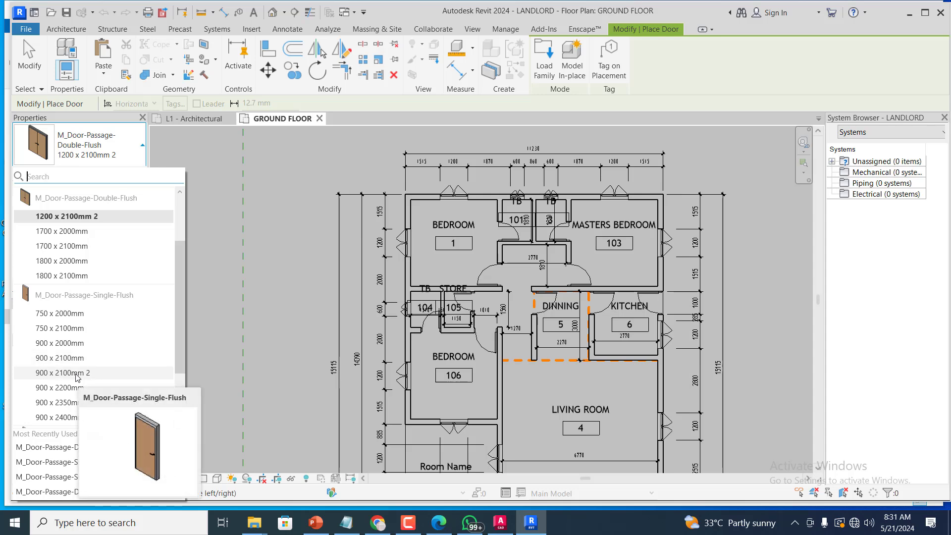
scroll(79, 384, down, 2)
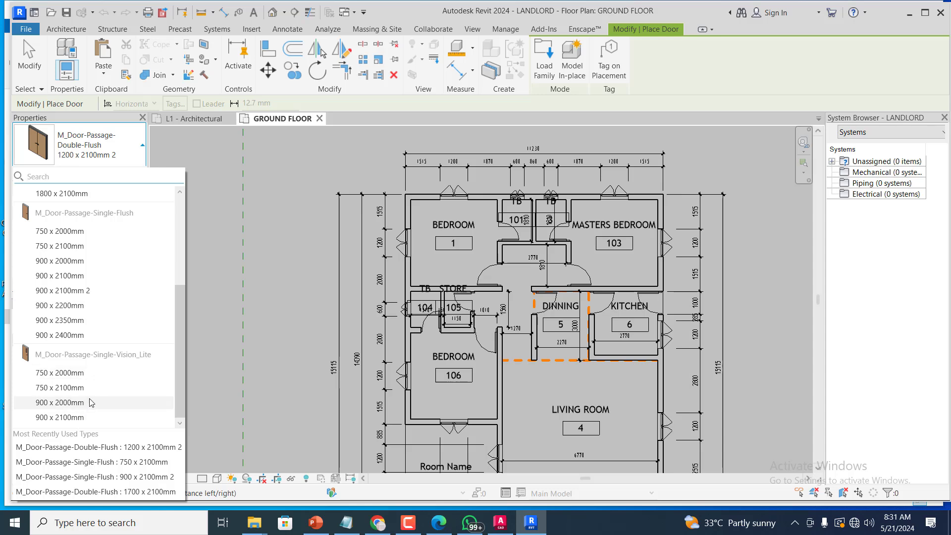
scroll(92, 396, up, 4)
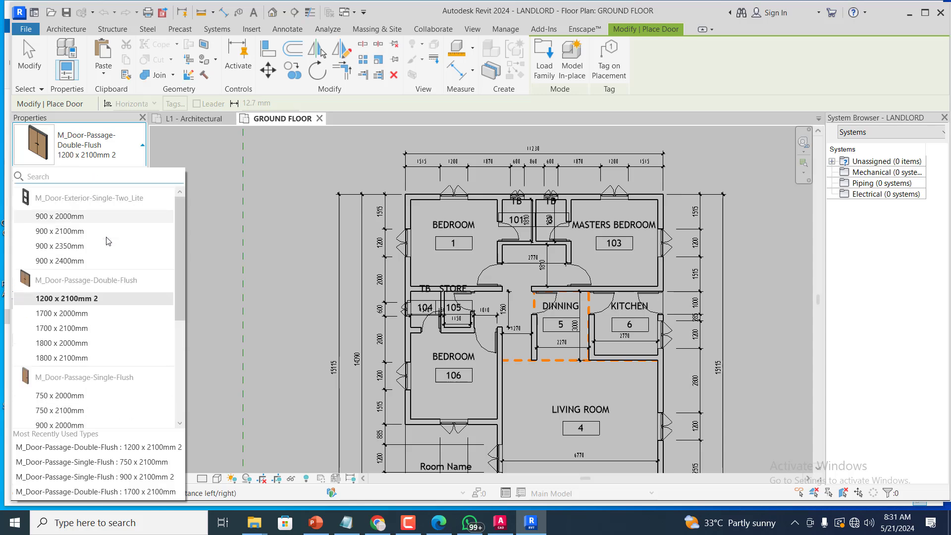
click(400, 106)
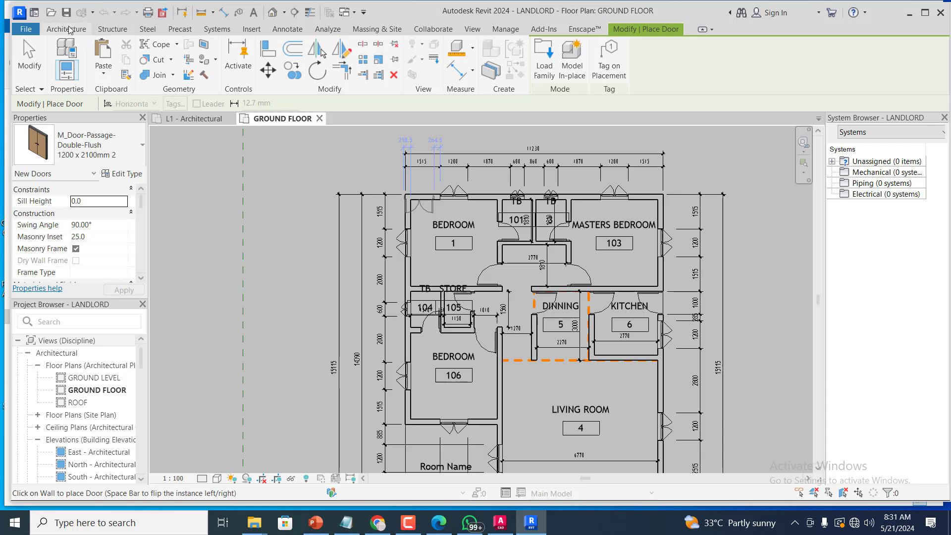
Start placing a window in the LANDLORD project and examine the window families and sizes it has loaded
click(70, 29)
click(113, 55)
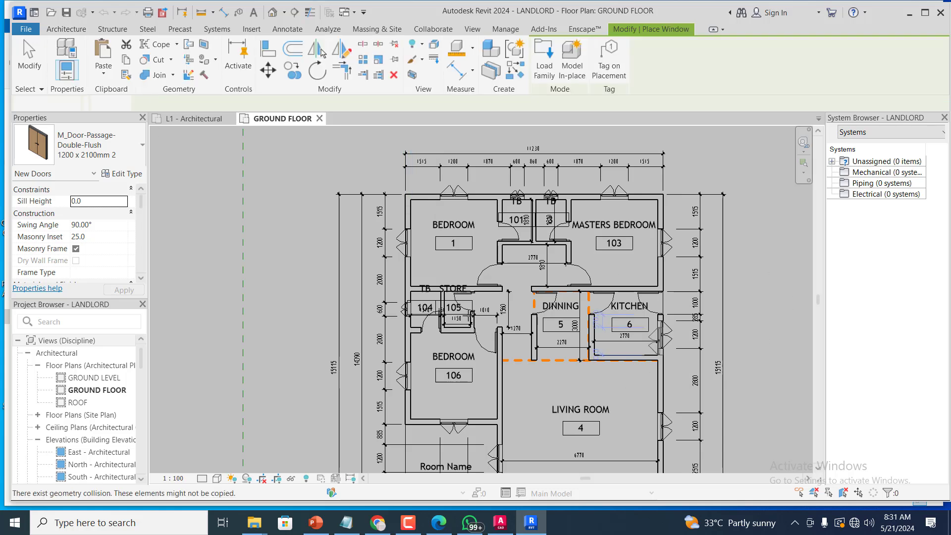
click(143, 148)
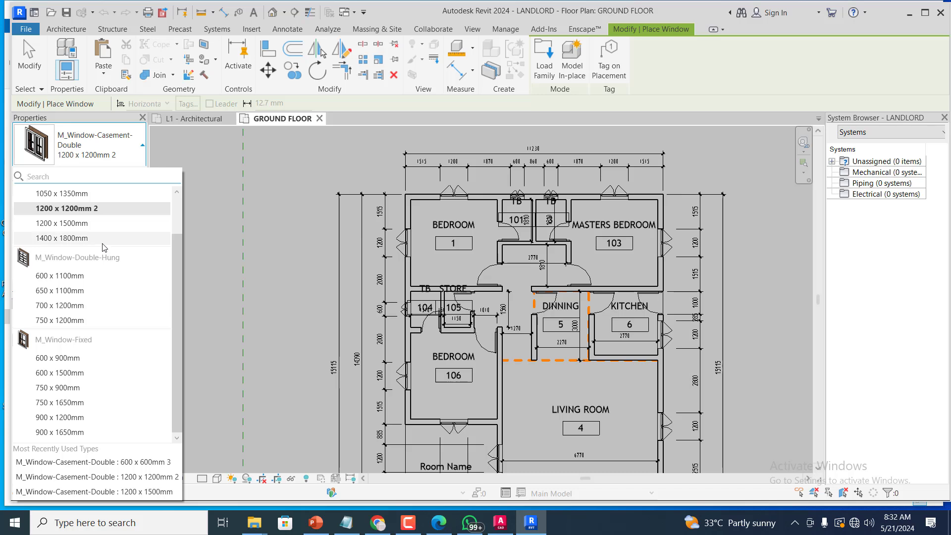
scroll(64, 224, up, 2)
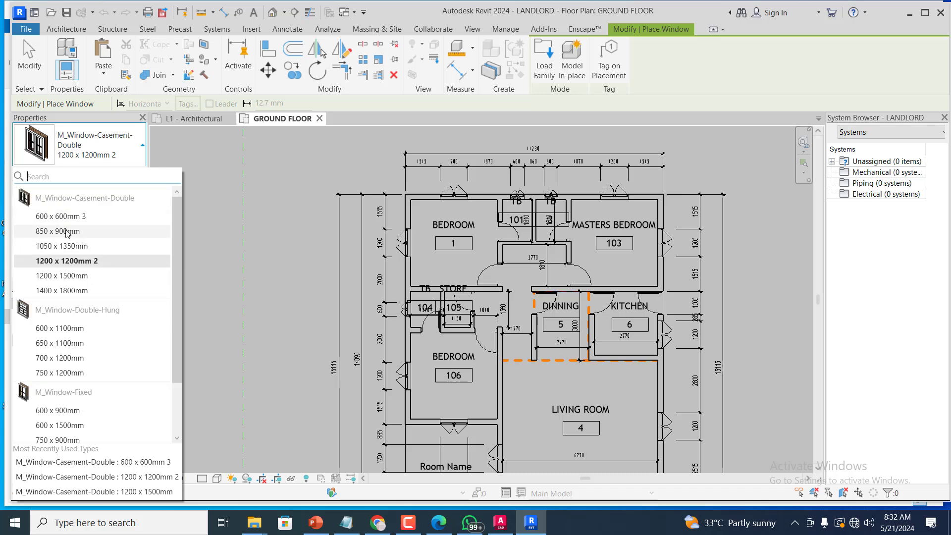
click(248, 200)
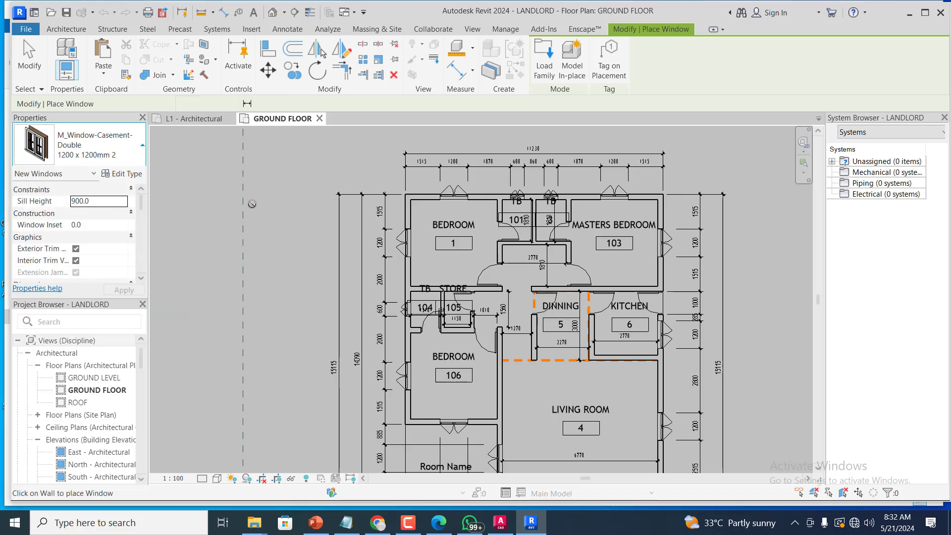
Switch to Project1's L1 - Architectural plan and examine the door families and sizes available there for placement
click(219, 122)
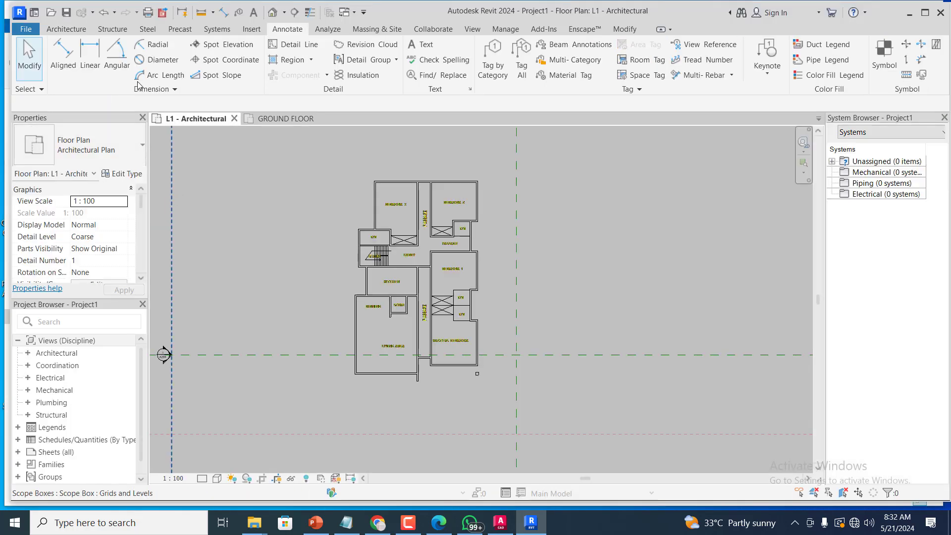
click(79, 29)
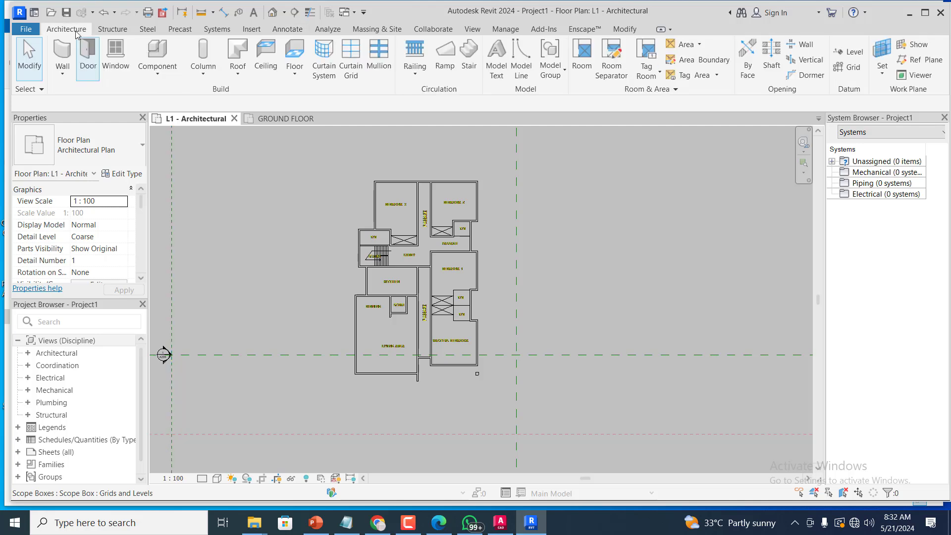
click(88, 55)
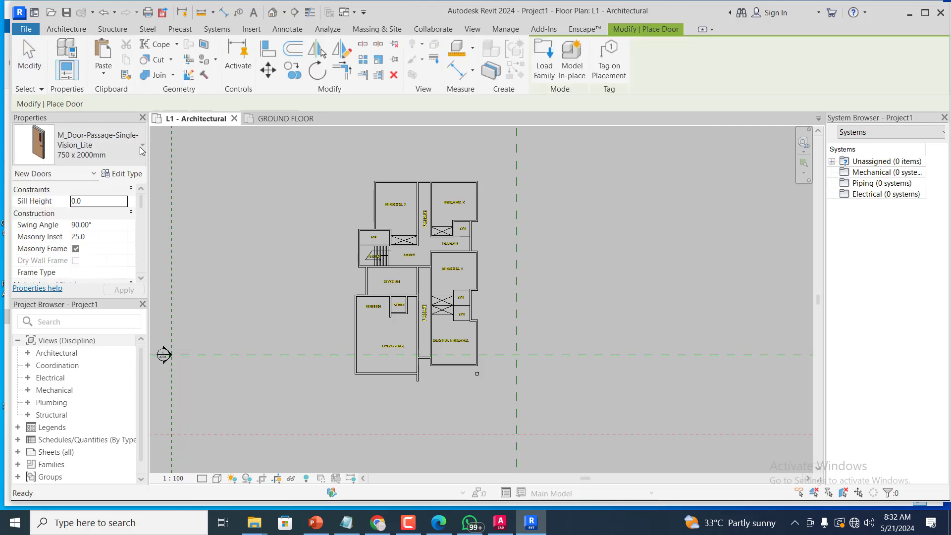
click(142, 151)
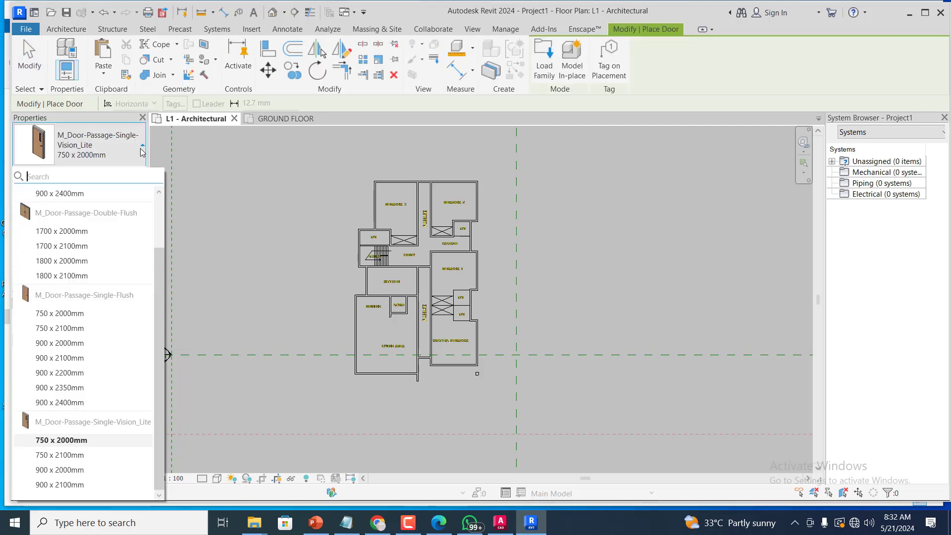
scroll(68, 194, up, 2)
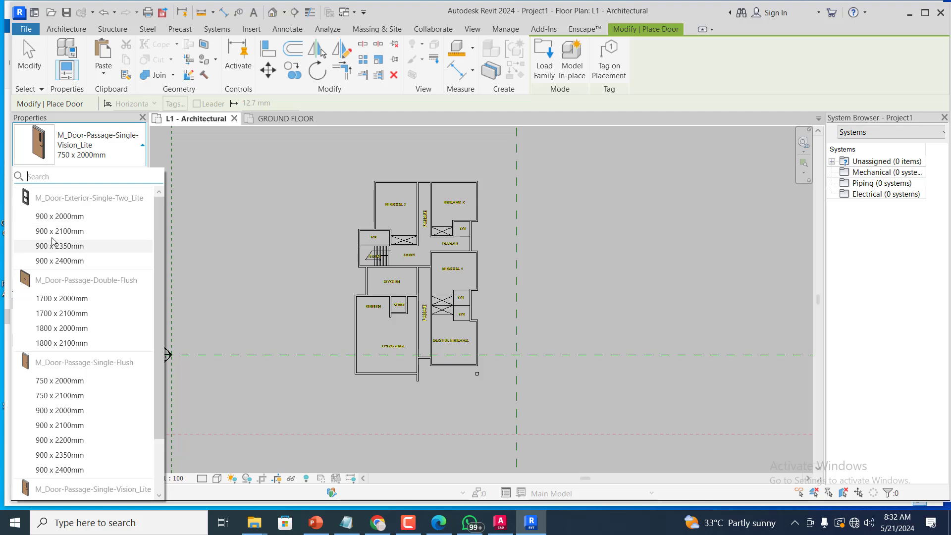
scroll(86, 346, down, 2)
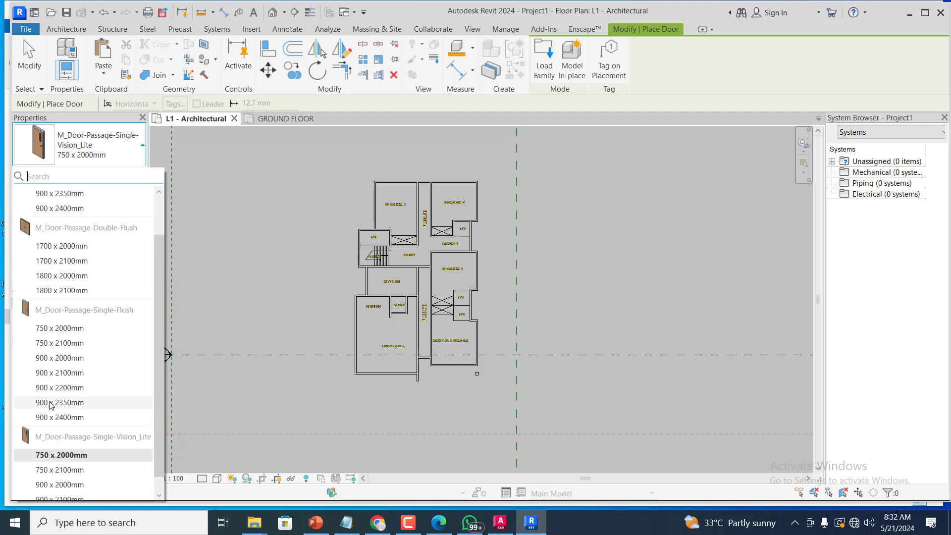
scroll(86, 384, down, 1)
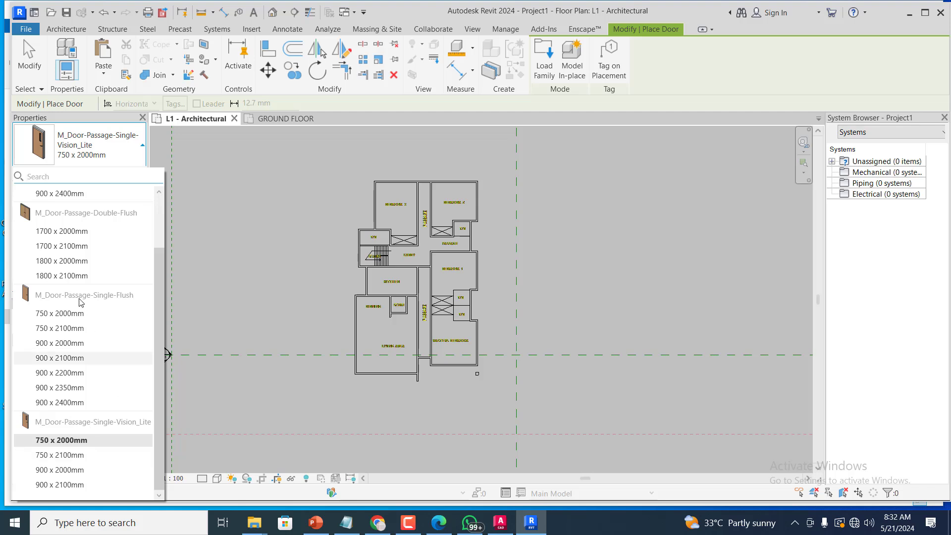
scroll(78, 346, up, 4)
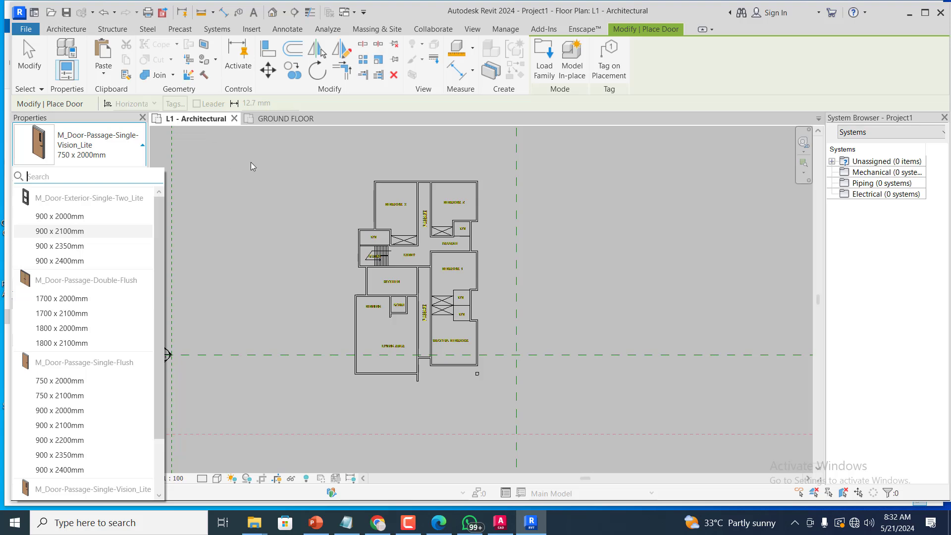
click(214, 160)
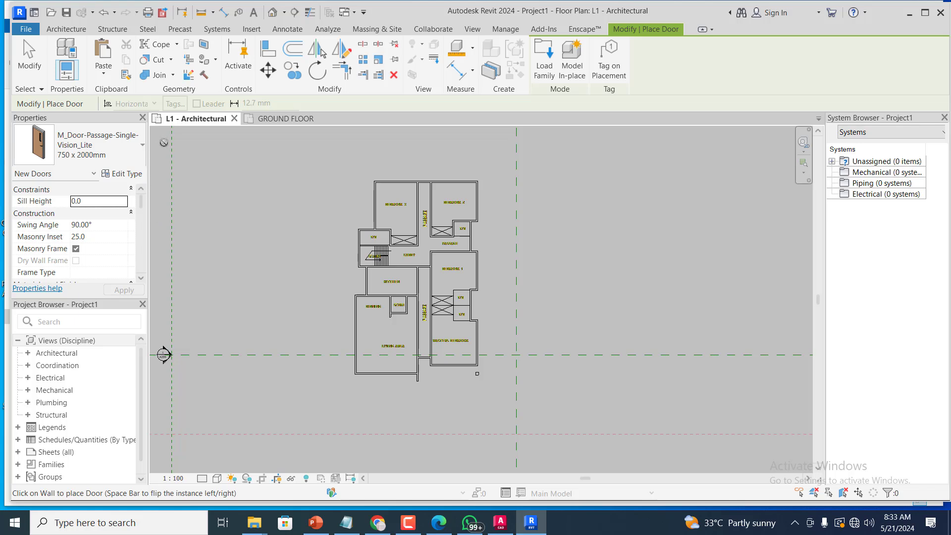
click(292, 122)
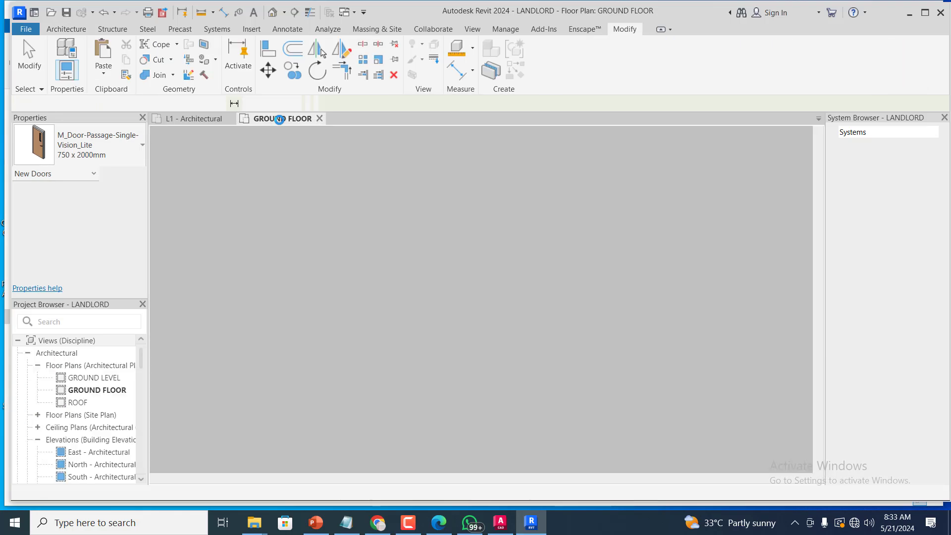
click(415, 524)
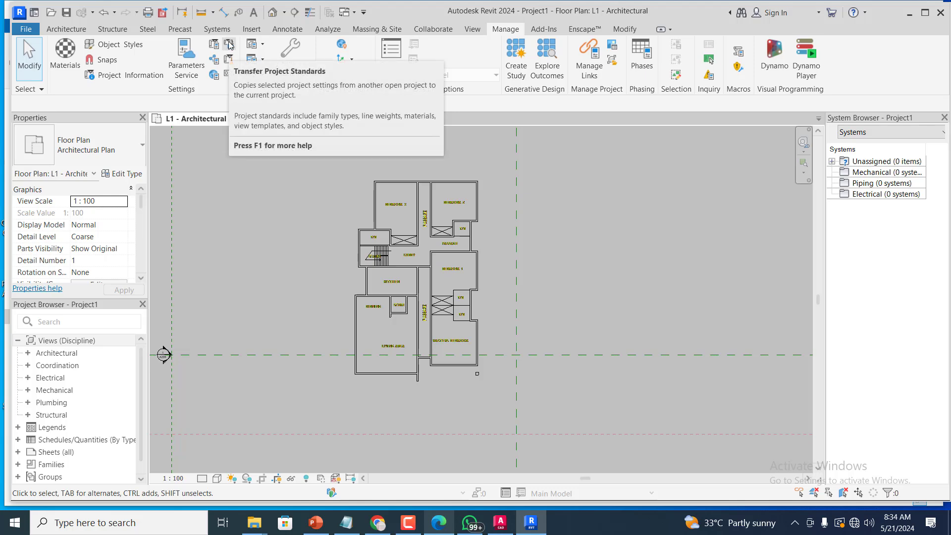
Open Transfer Project Standards for Project1 with LANDLORD as the source and include every item in the copy selection
click(229, 45)
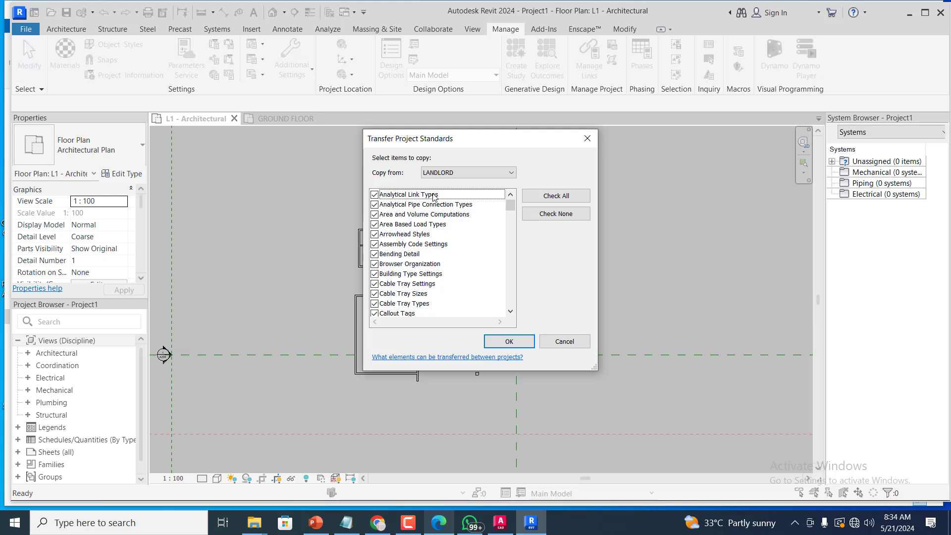
scroll(433, 196, down, 4)
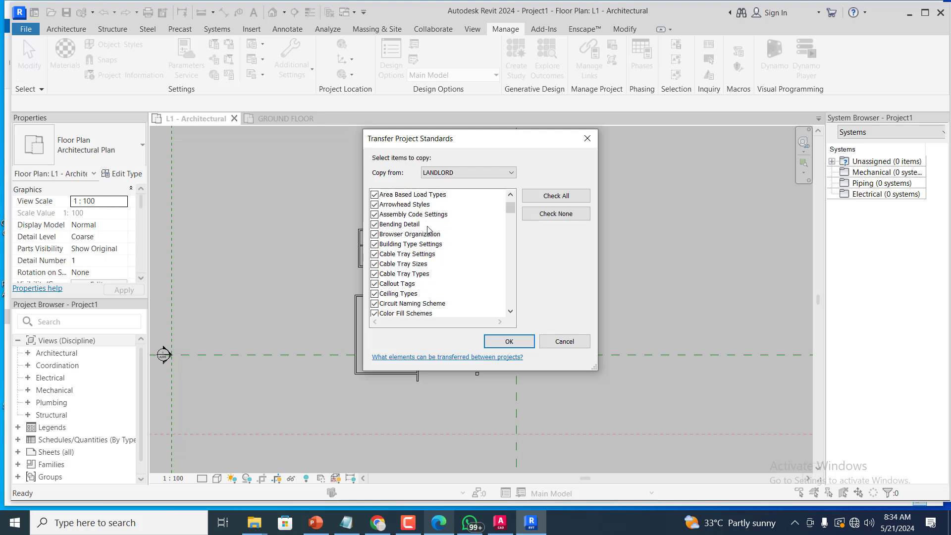
click(561, 211)
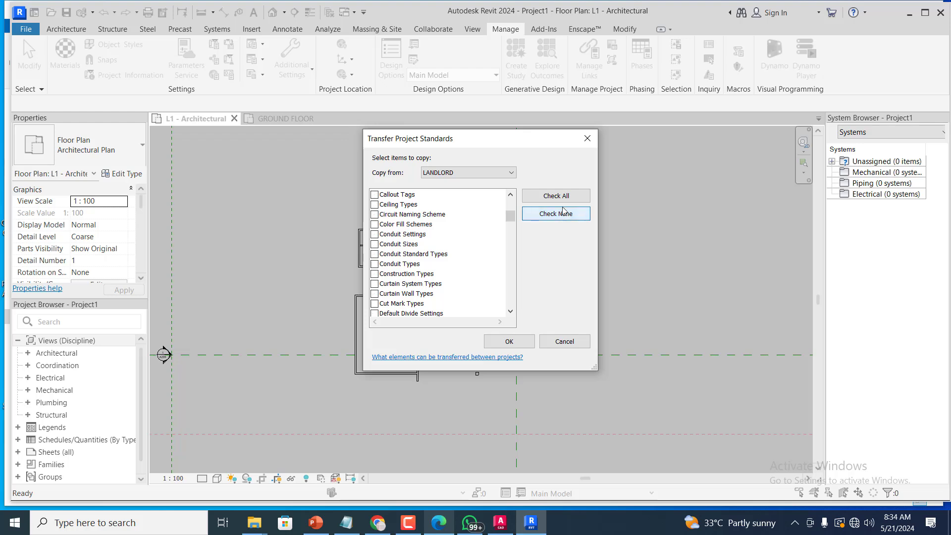
click(535, 200)
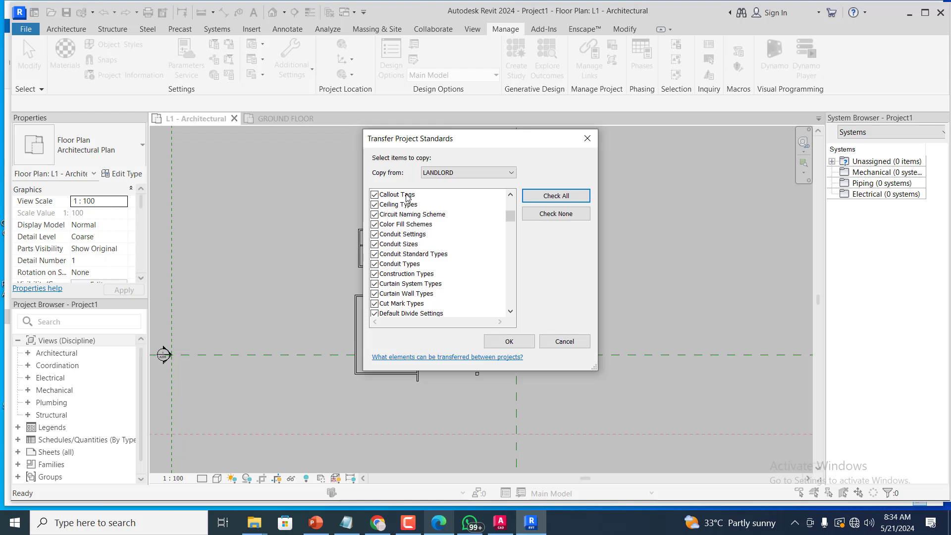
Look through the complete list of standards selected for copying from LANDLORD
scroll(473, 218, up, 4)
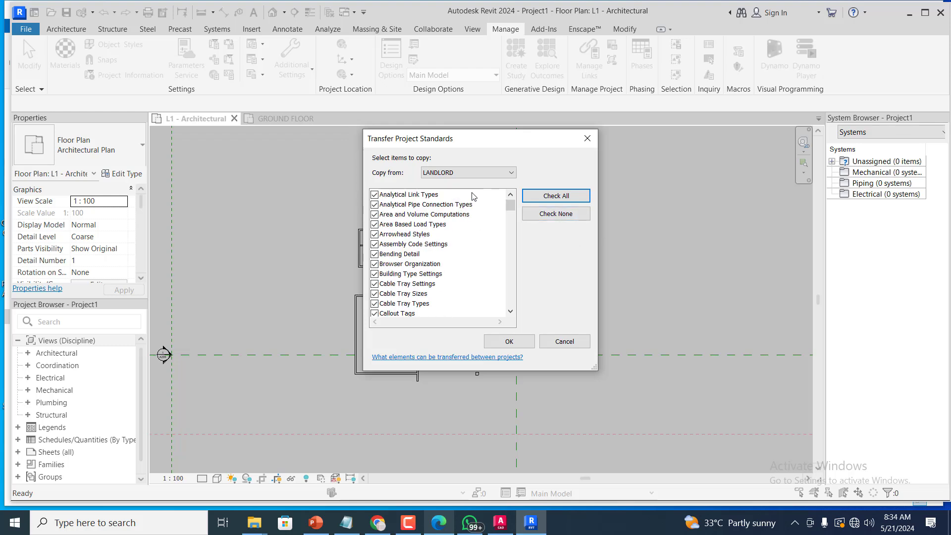
scroll(466, 211, down, 1)
scroll(431, 277, down, 3)
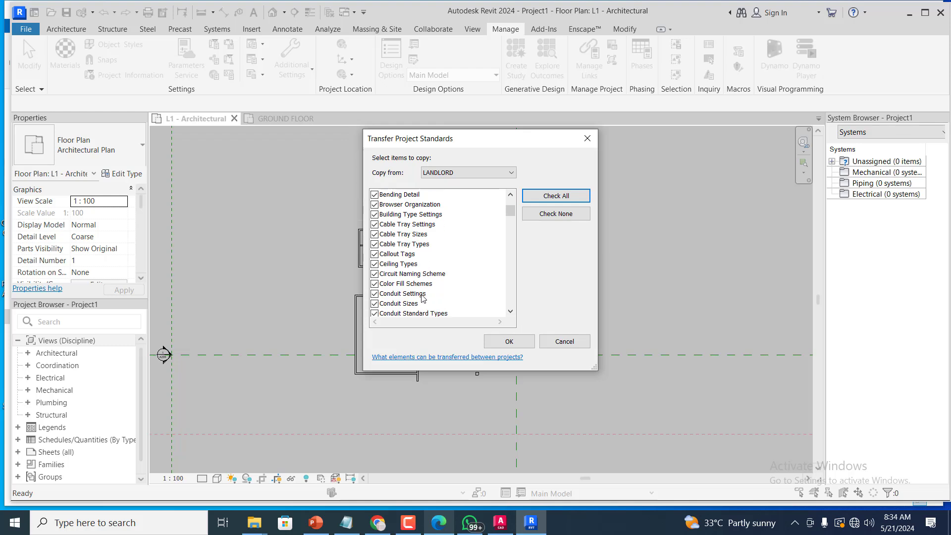
scroll(415, 284, down, 1)
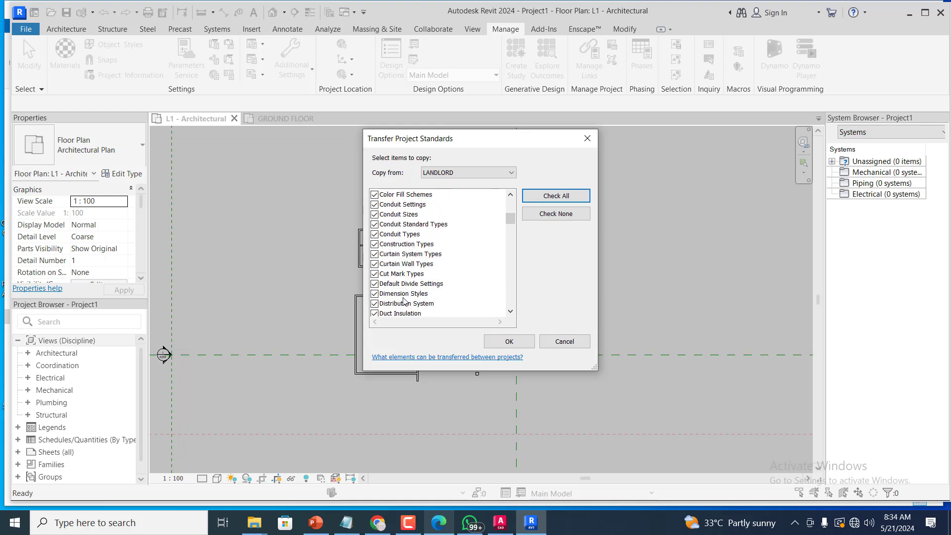
scroll(428, 256, up, 5)
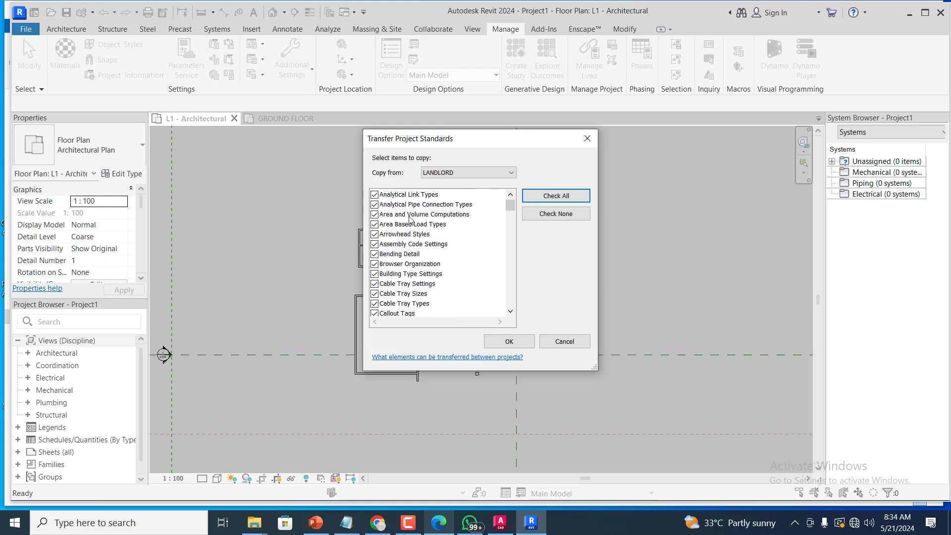
scroll(406, 292, down, 7)
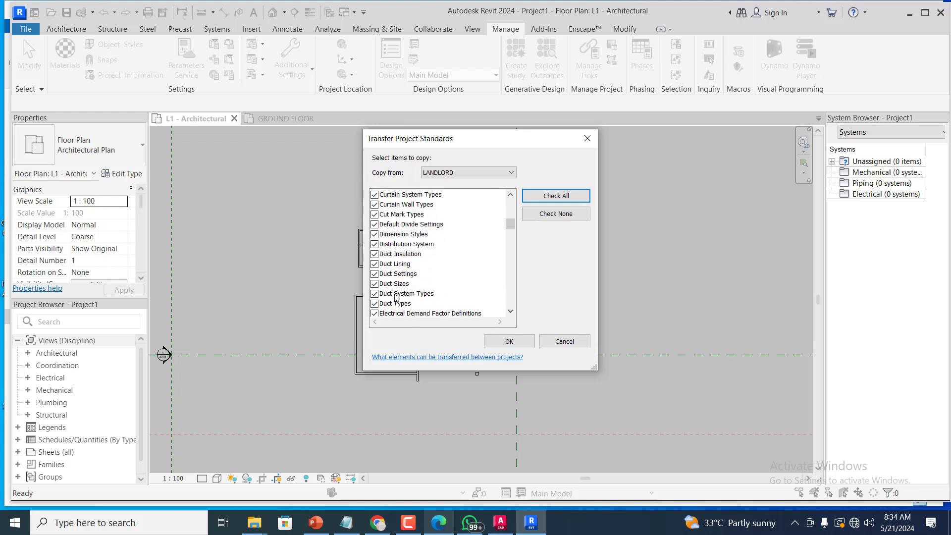
scroll(410, 266, down, 7)
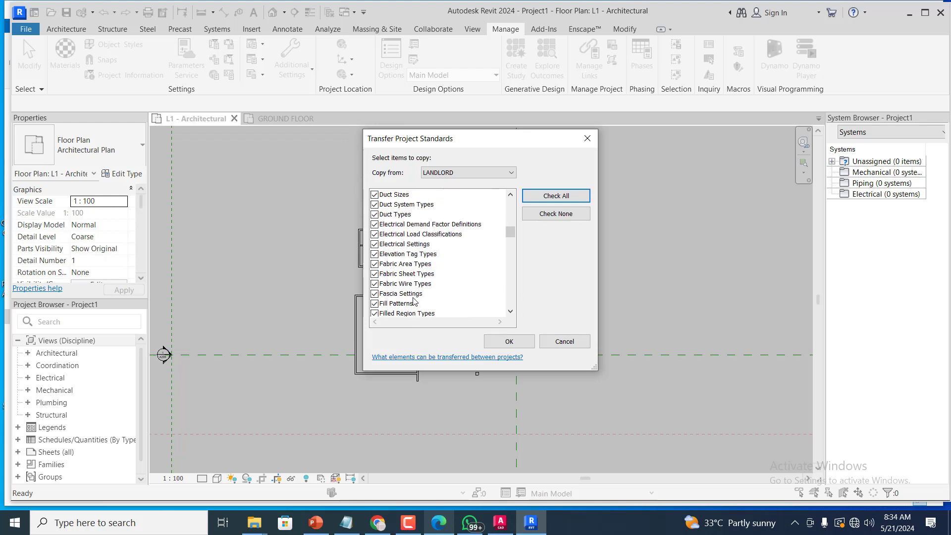
scroll(413, 309, down, 7)
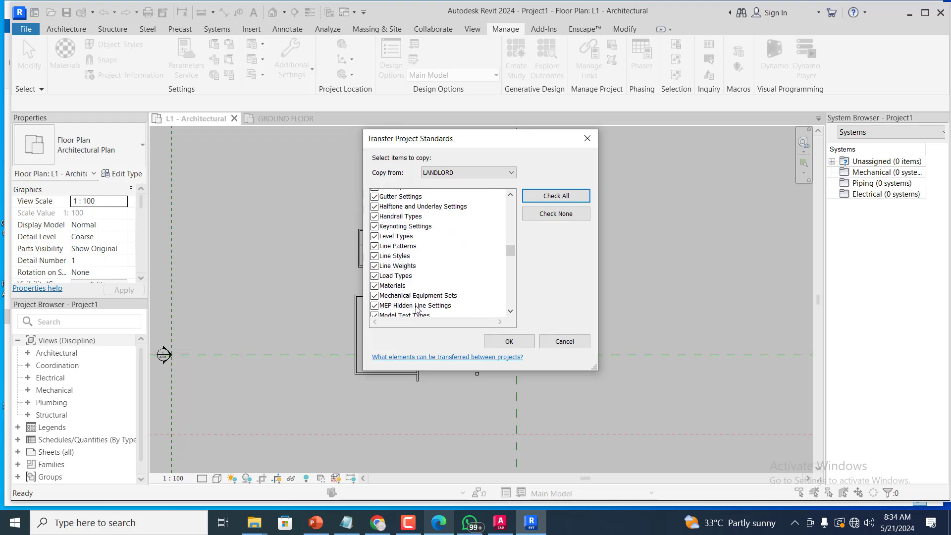
scroll(418, 293, down, 7)
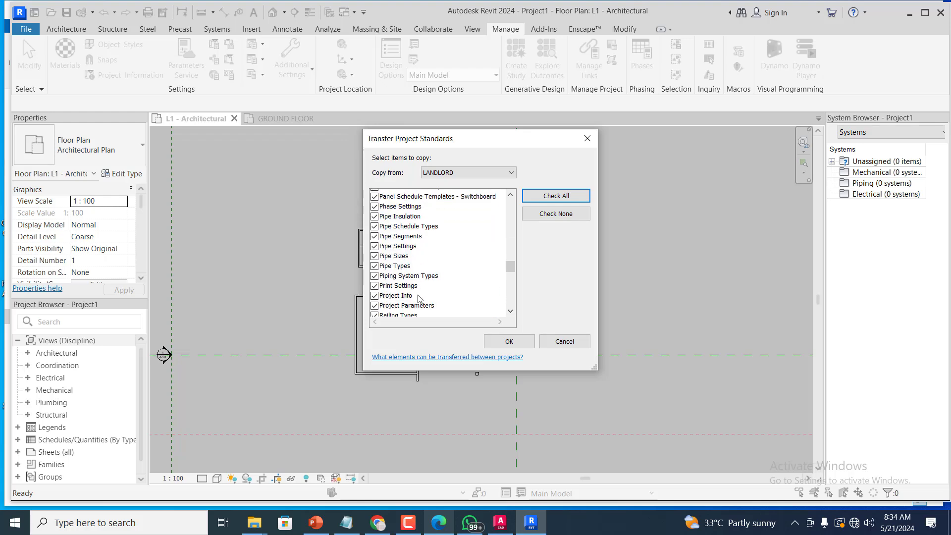
scroll(418, 304, down, 10)
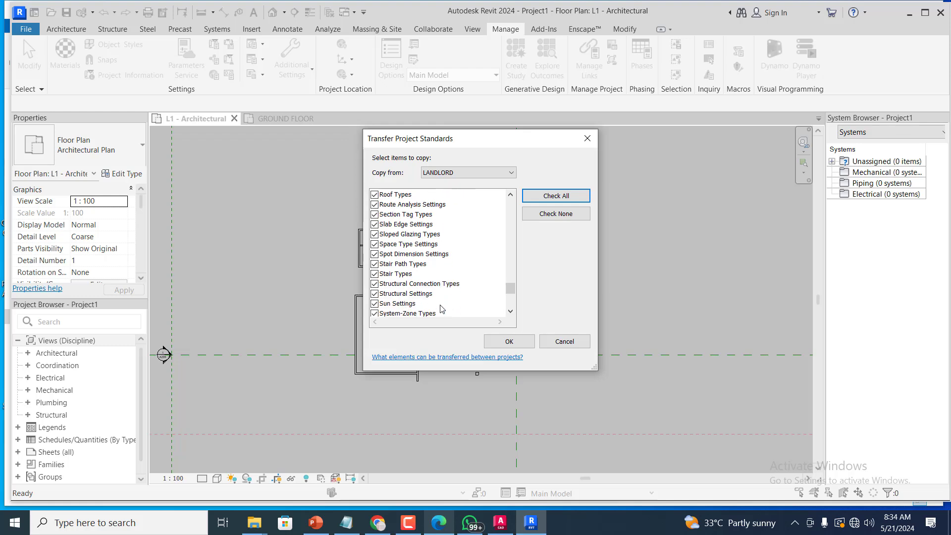
Run the transfer of the selected LANDLORD standards and overwrite the duplicate types in Project1
click(508, 341)
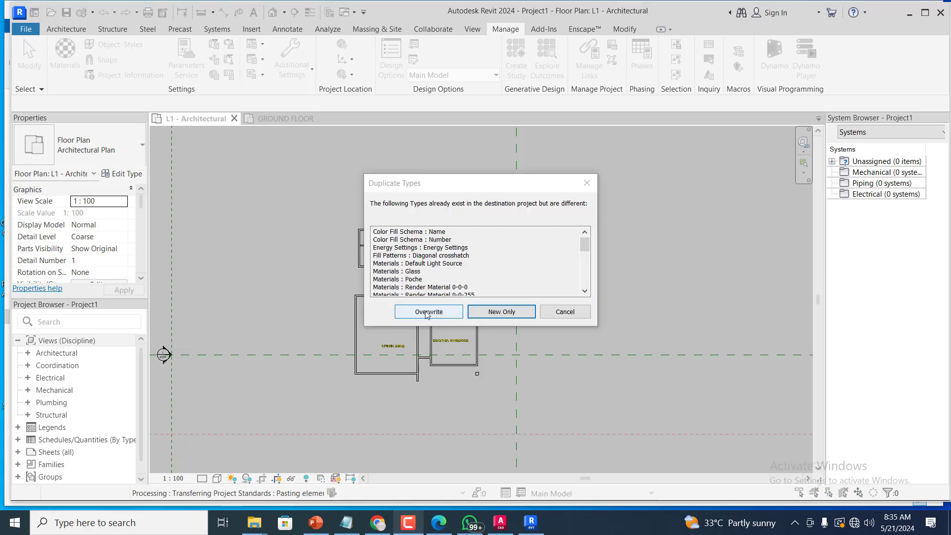
mouse_move(585, 244)
mouse_down()
mouse_move(585, 280)
mouse_move(585, 245)
mouse_up()
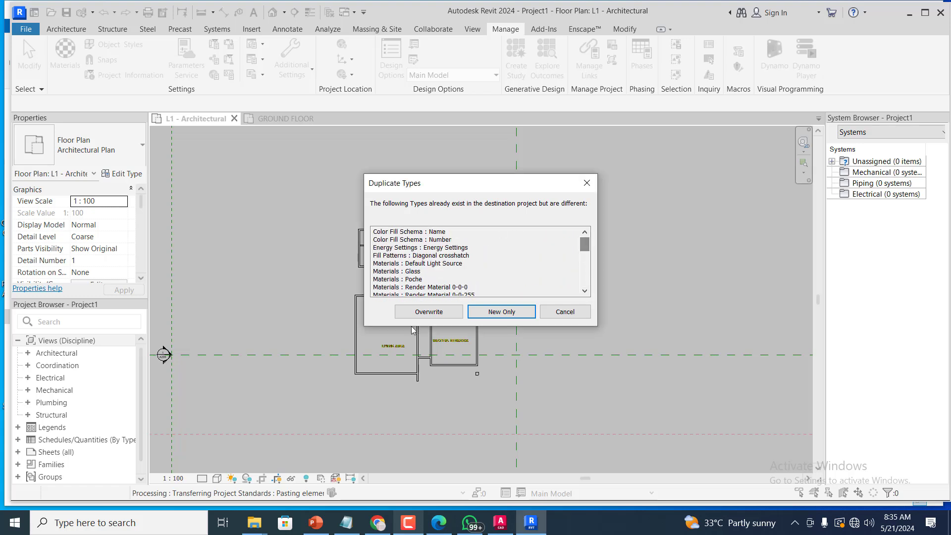
click(424, 313)
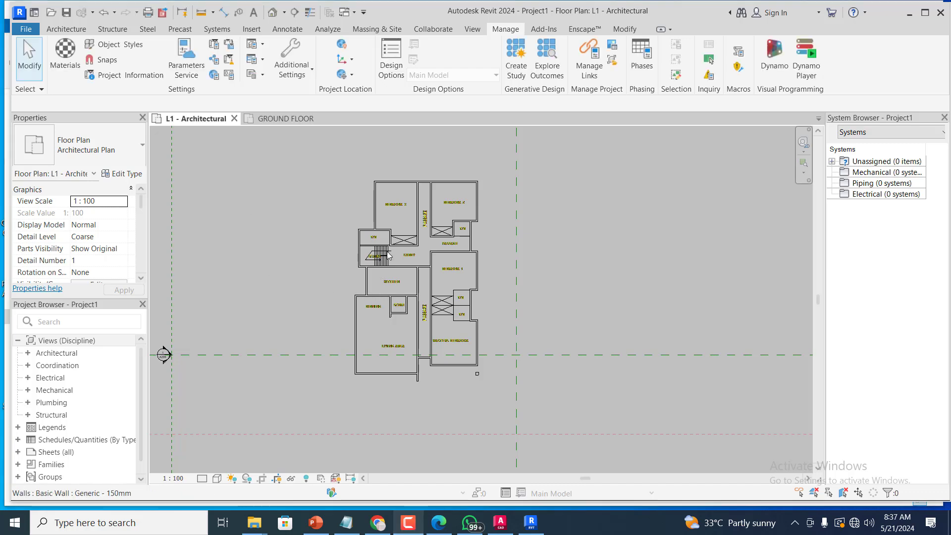
Start placing a door in Project1 and examine the door families and sizes available after the transfer
click(66, 29)
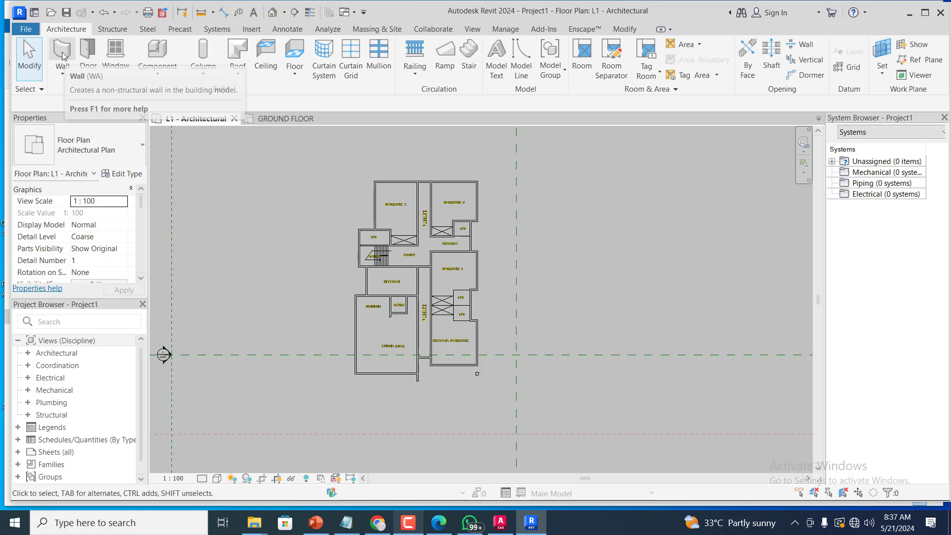
click(83, 56)
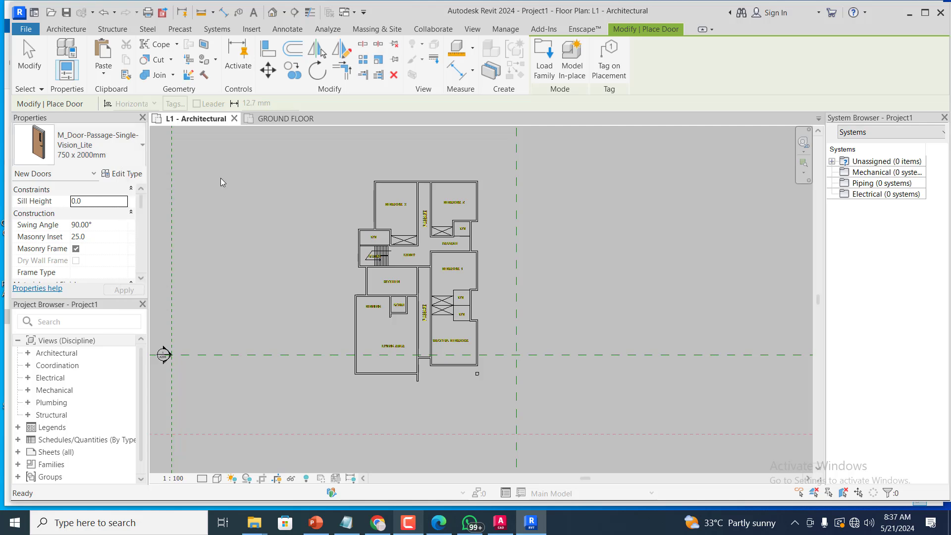
click(143, 147)
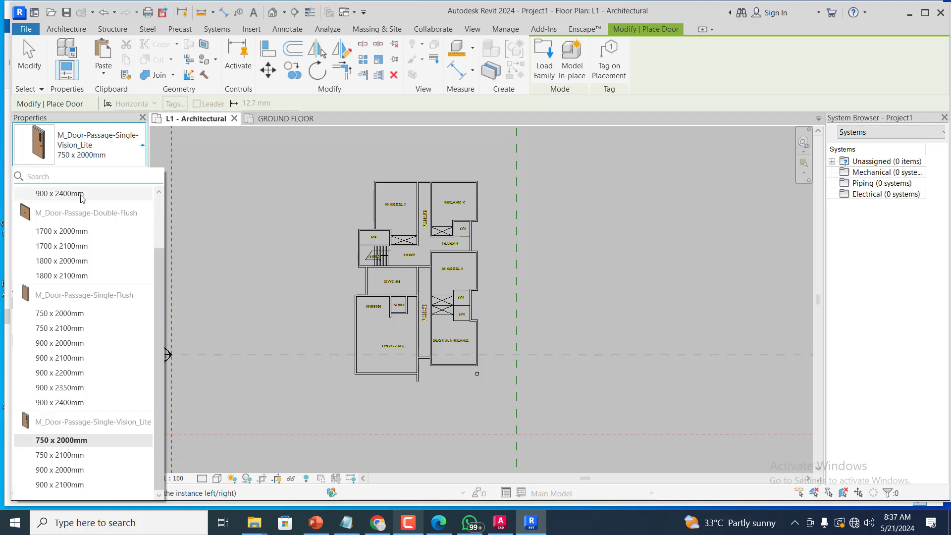
scroll(81, 233, up, 2)
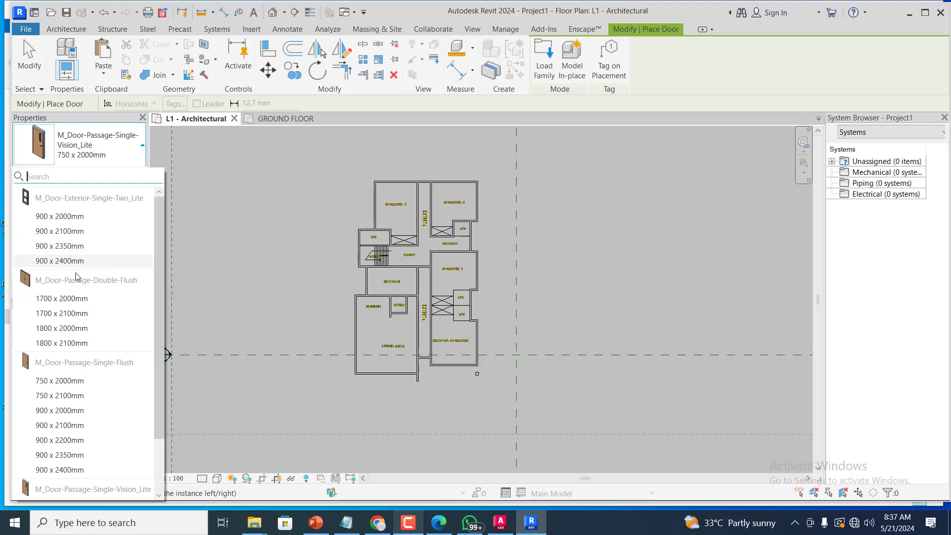
scroll(80, 306, down, 2)
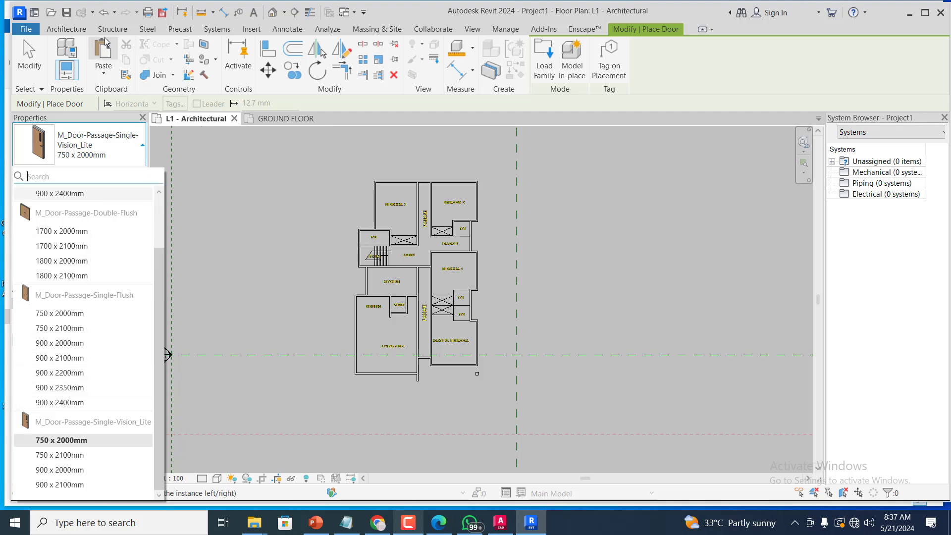
Switch to placing a window in Project1 and examine the window families and sizes available
click(51, 30)
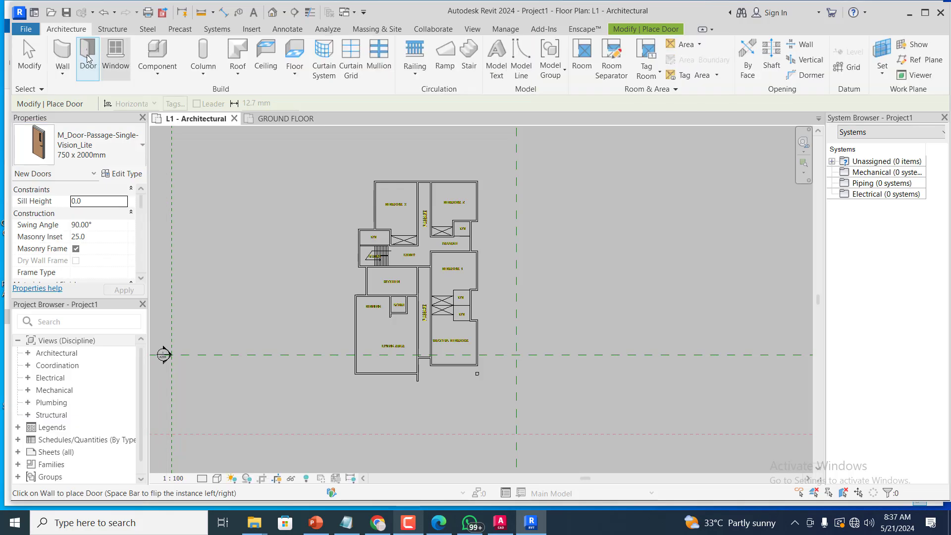
click(115, 55)
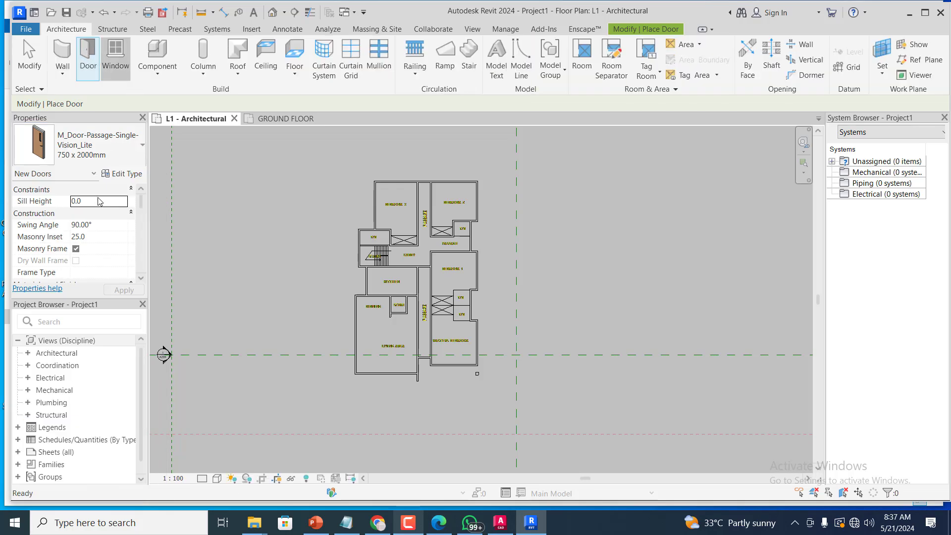
click(142, 147)
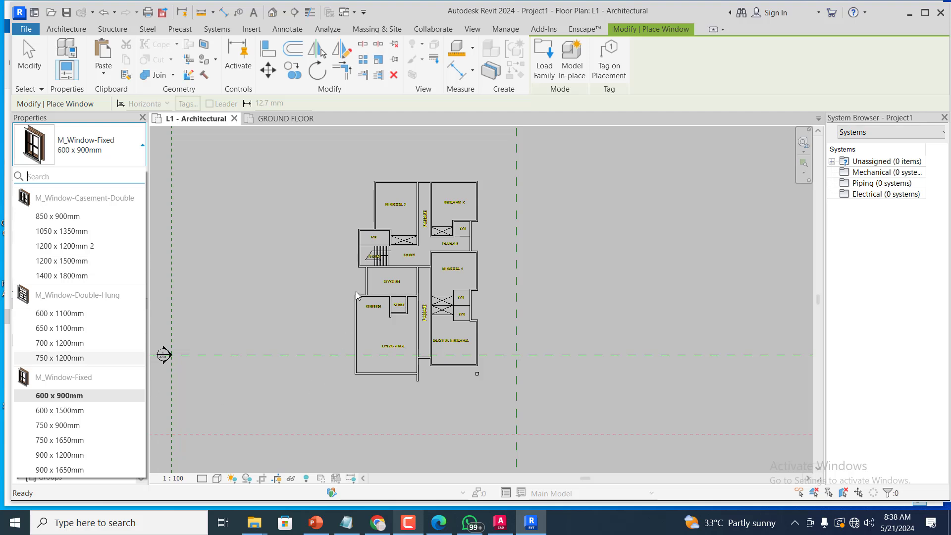
click(225, 169)
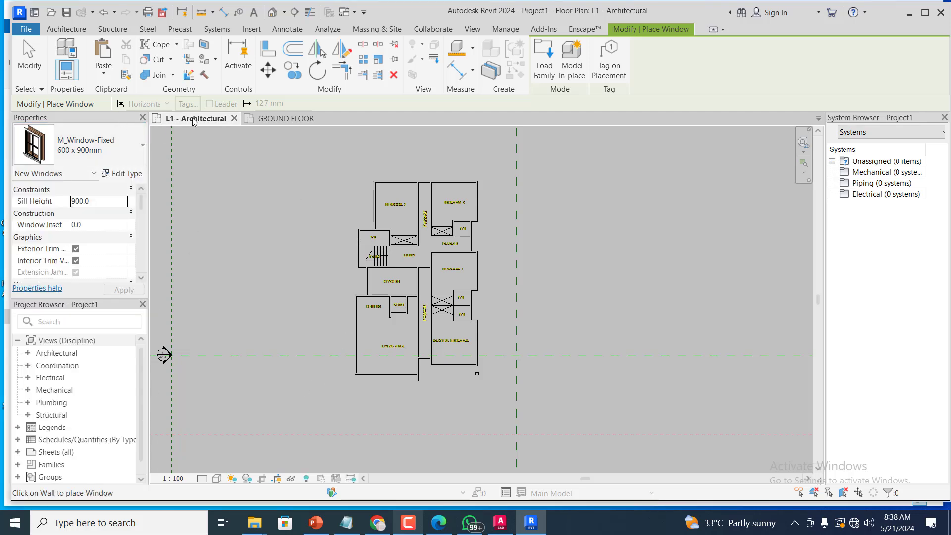
Open the family of the 1200 x 1200mm window above BEDROOM 1 on LANDLORD's GROUND FLOOR plan and load it into Project1
click(291, 122)
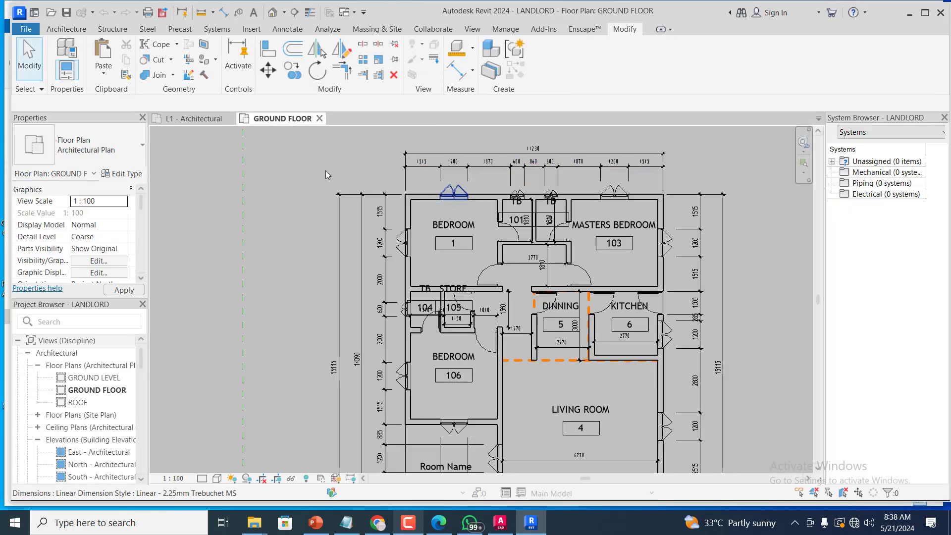
scroll(397, 204, down, 2)
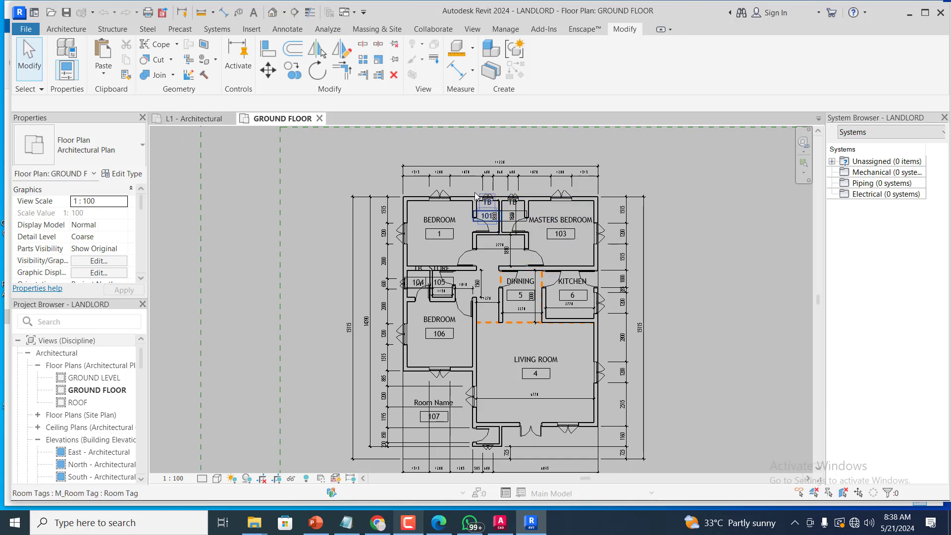
scroll(467, 196, up, 3)
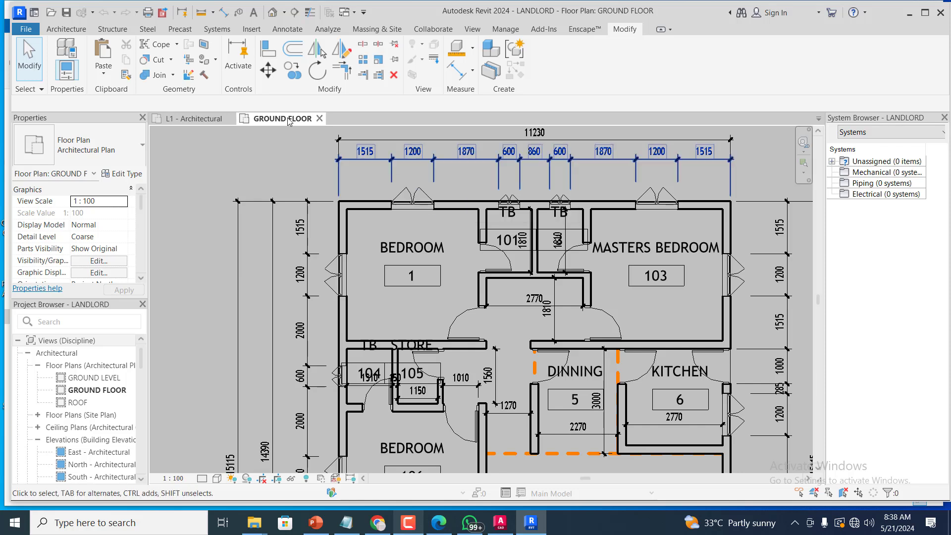
click(409, 197)
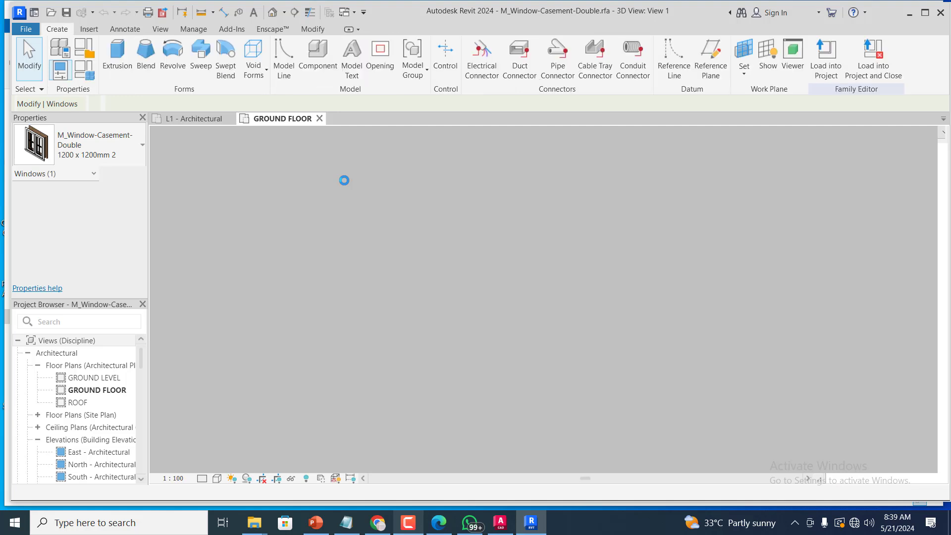
click(825, 57)
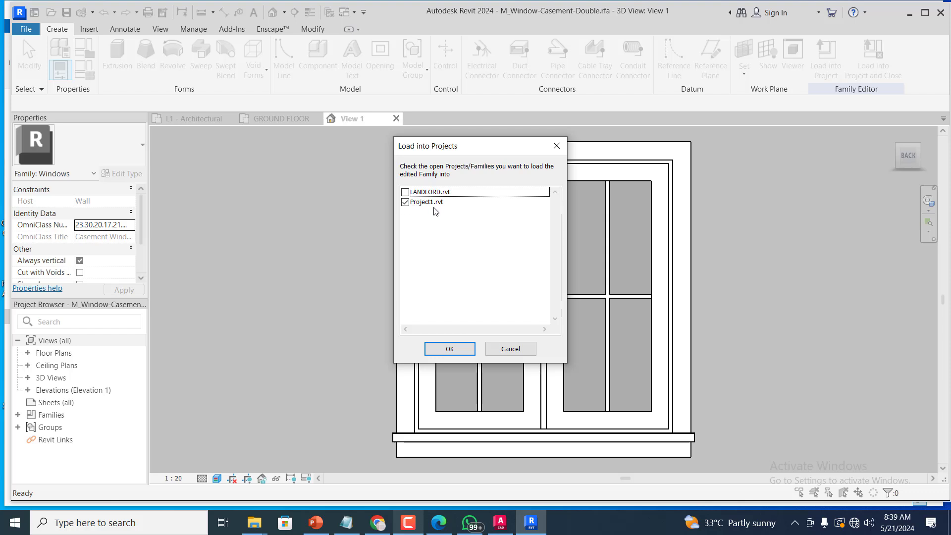
click(443, 349)
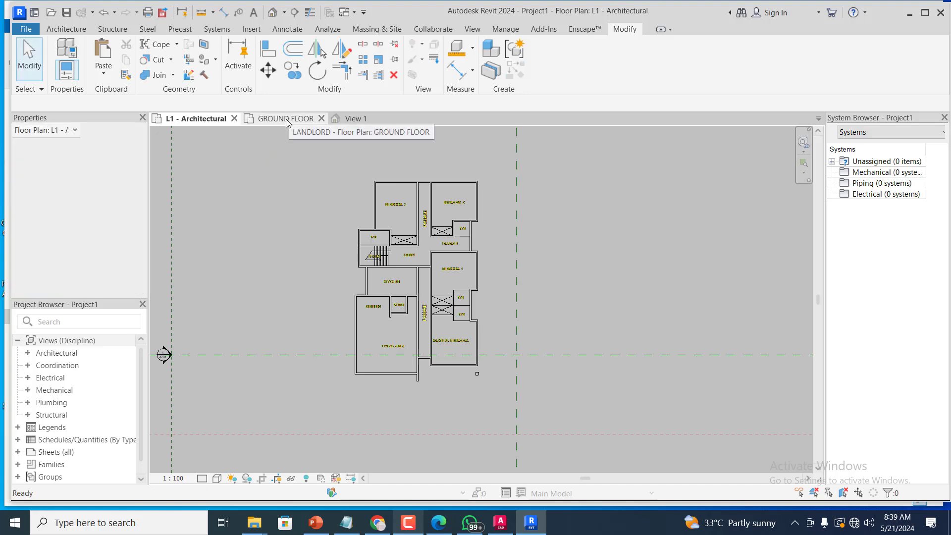
Open the family of the 600 x 600mm window at toilet 104 on LANDLORD's GROUND FLOOR plan and load it into Project1
click(290, 119)
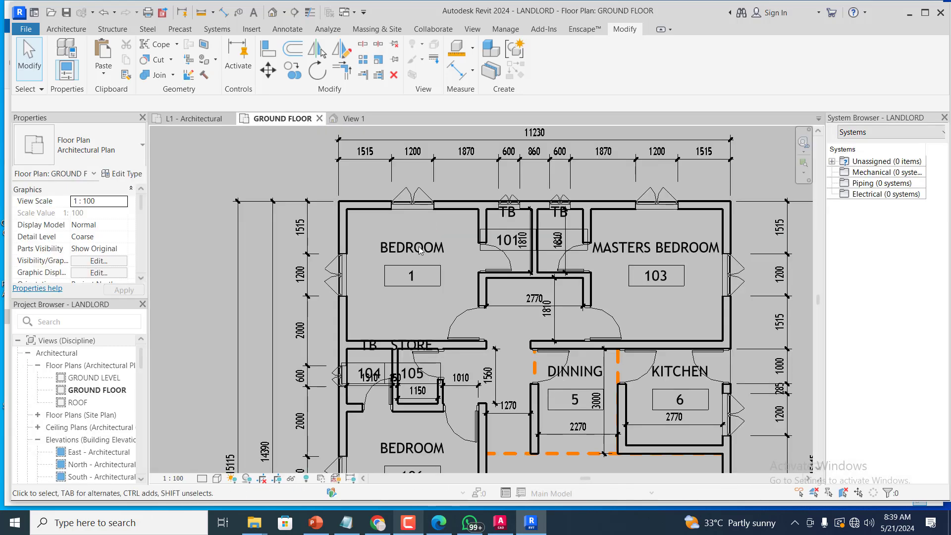
scroll(424, 287, down, 3)
scroll(362, 329, up, 5)
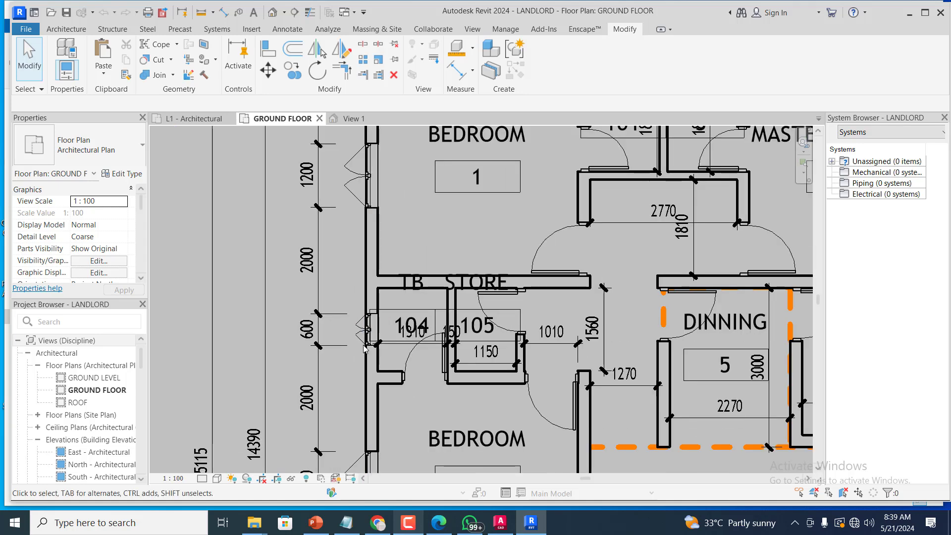
click(362, 329)
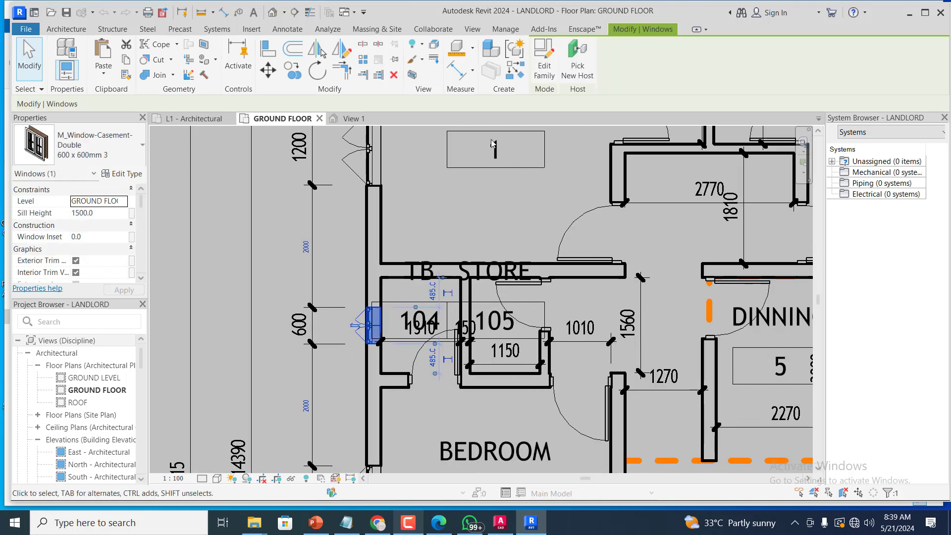
click(550, 54)
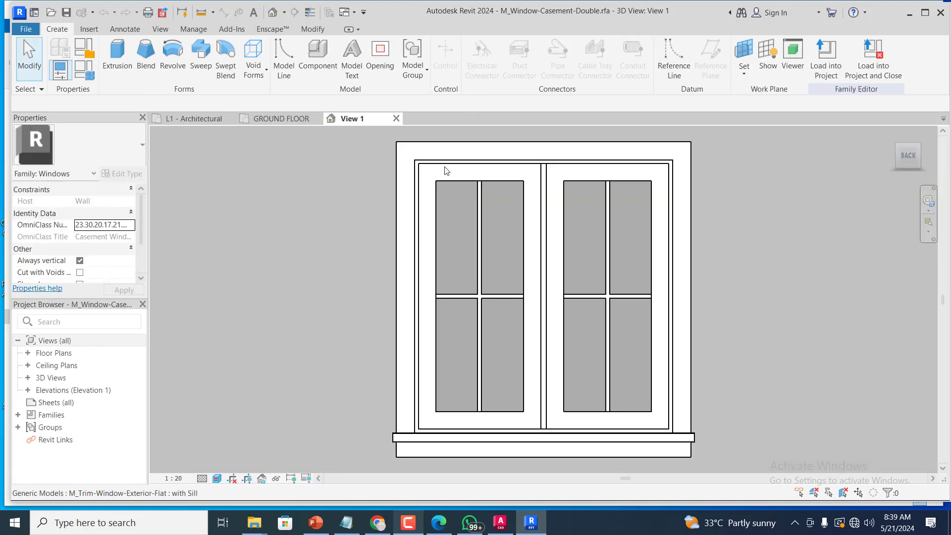
click(825, 64)
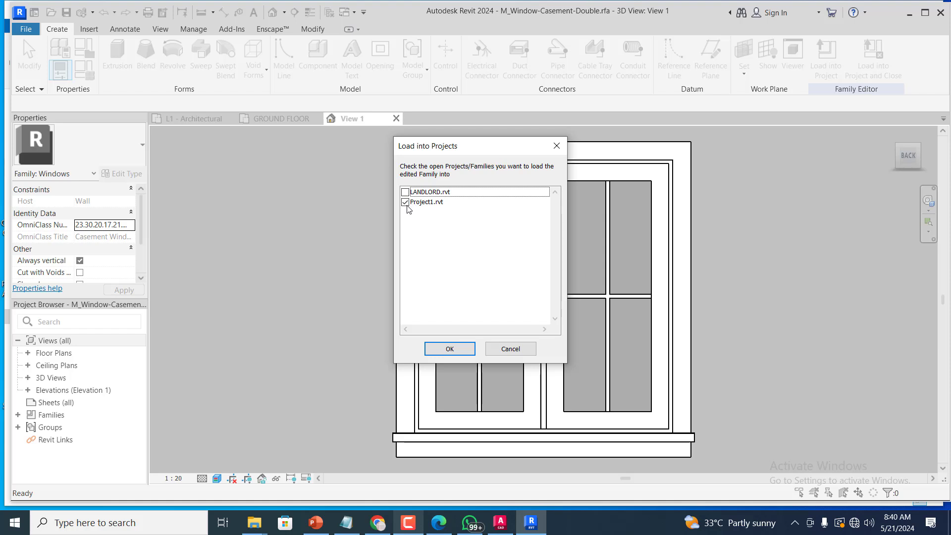
click(459, 347)
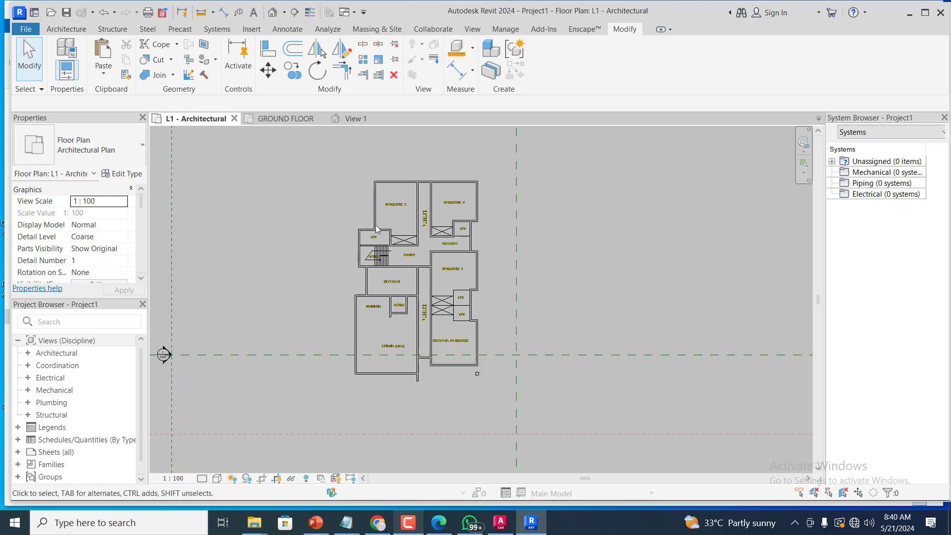
Start placing a window in Project1's L1 - Architectural plan
scroll(381, 228, up, 1)
scroll(465, 162, up, 2)
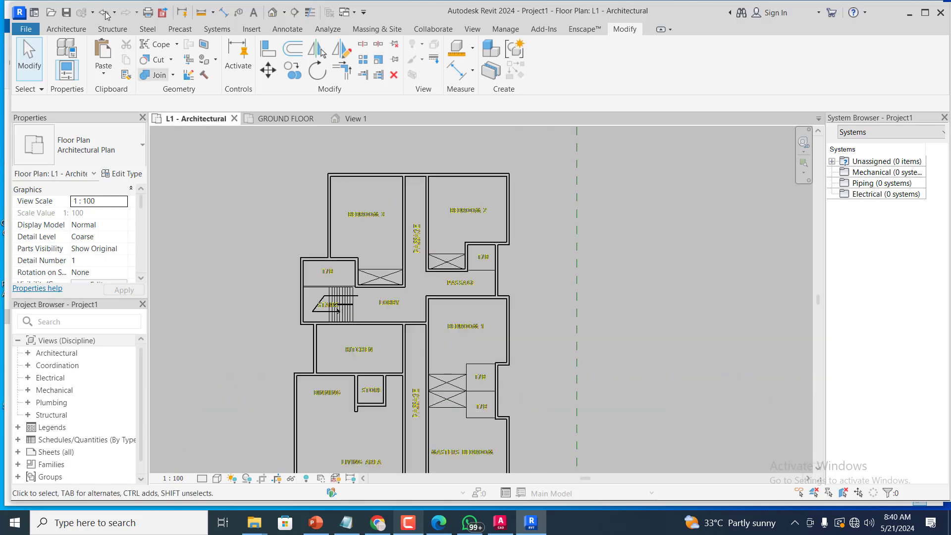
click(68, 30)
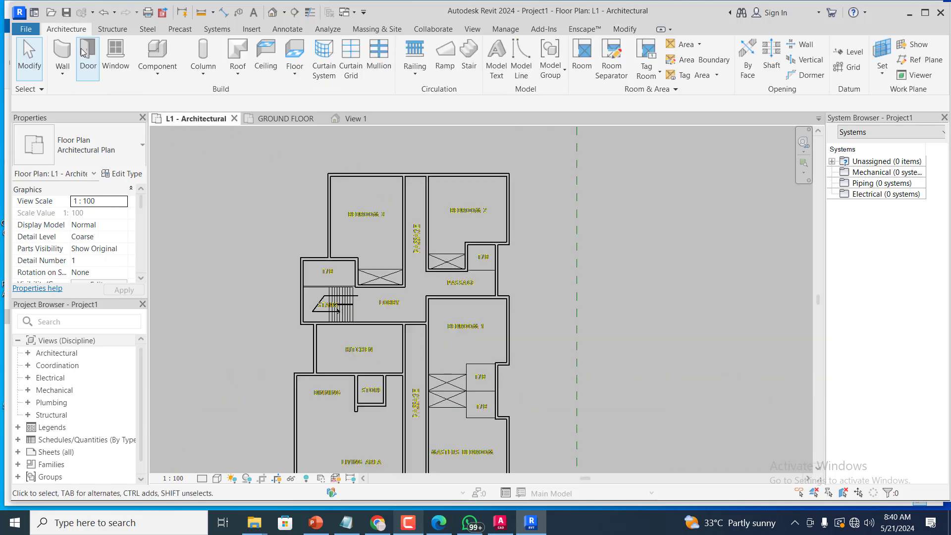
click(117, 49)
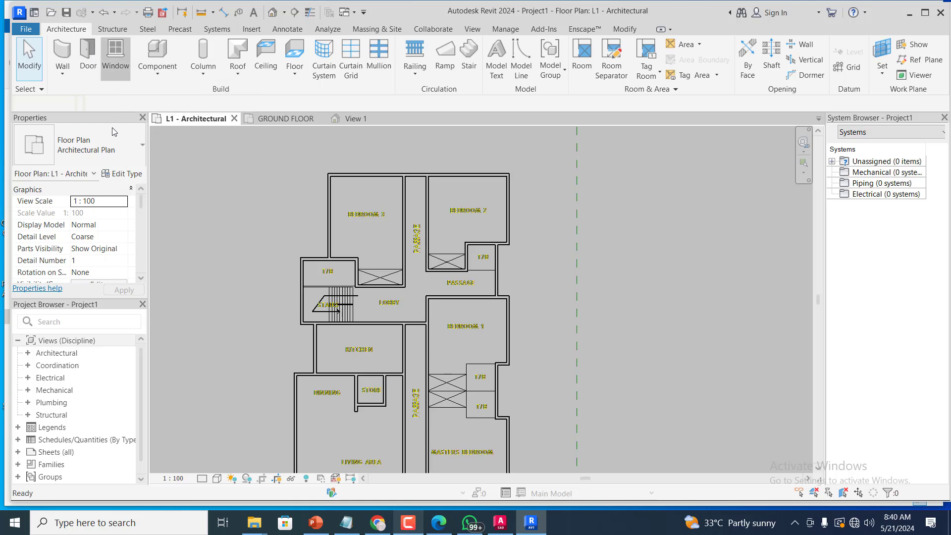